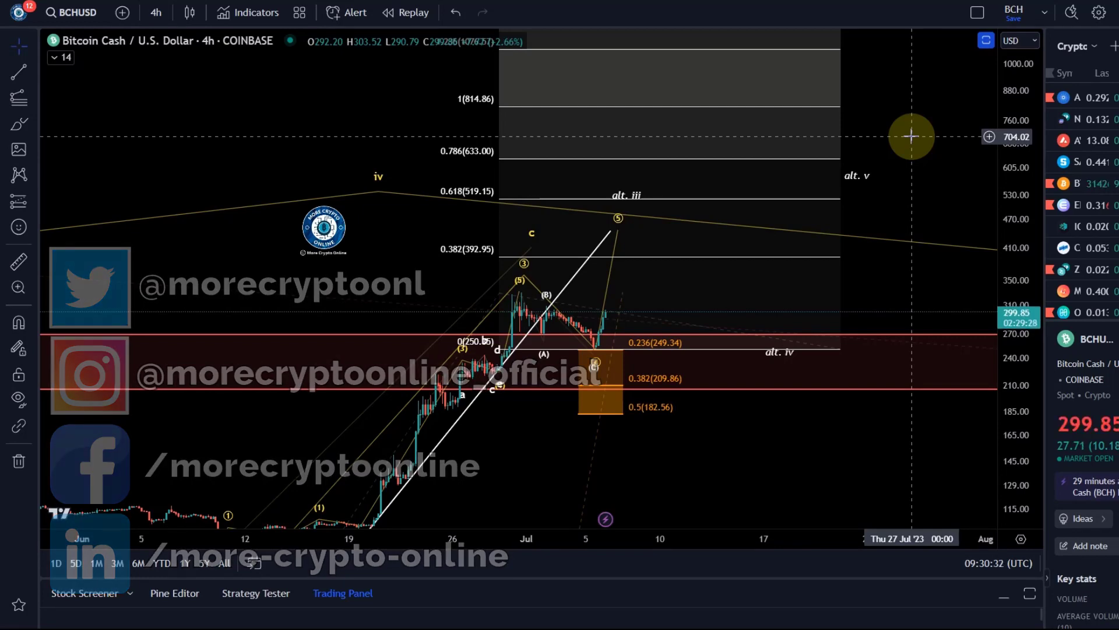
Delete the white Fibonacci extension that starts near the late June high
{"action": "scroll", "coordinate": [583, 312], "scroll_direction": "up", "scroll_amount": 2}
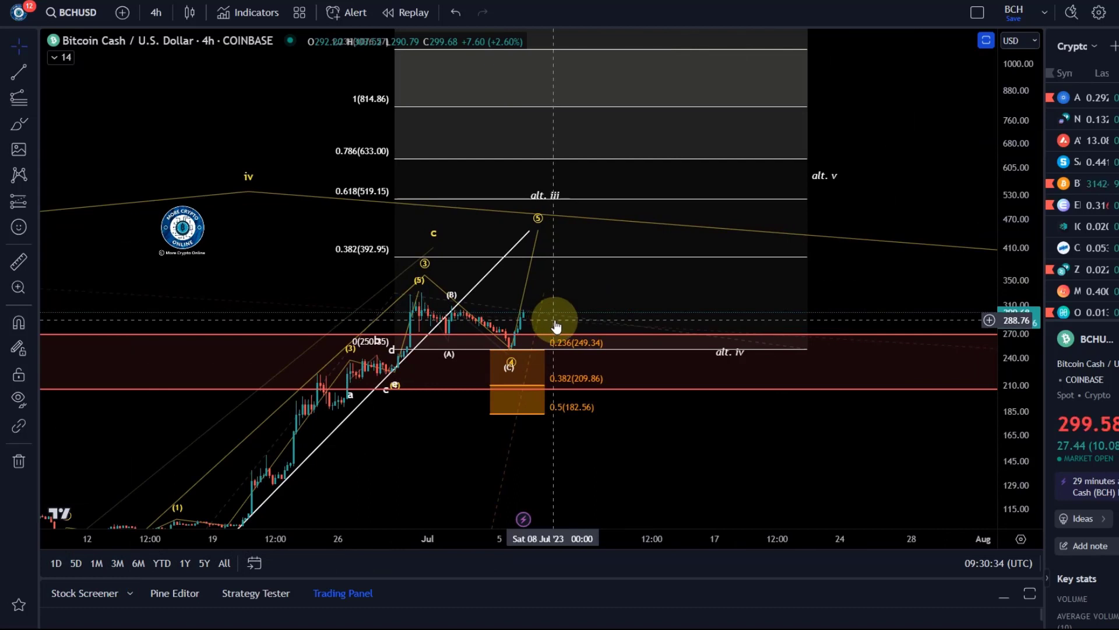
{"action": "left_click", "coordinate": [656, 263]}
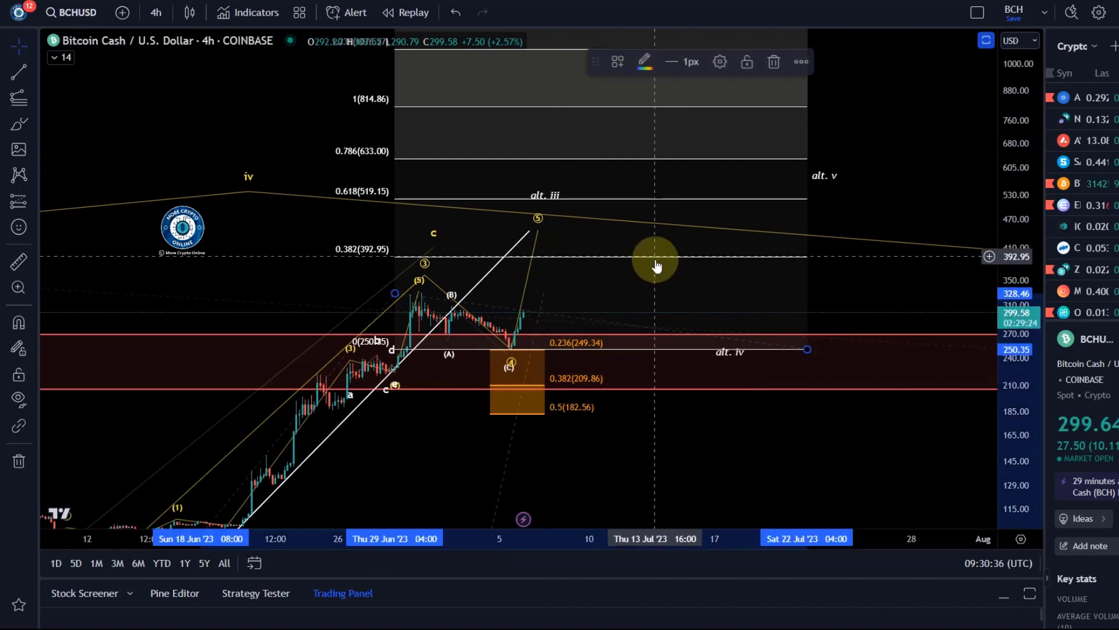
{"action": "key", "text": "Delete"}
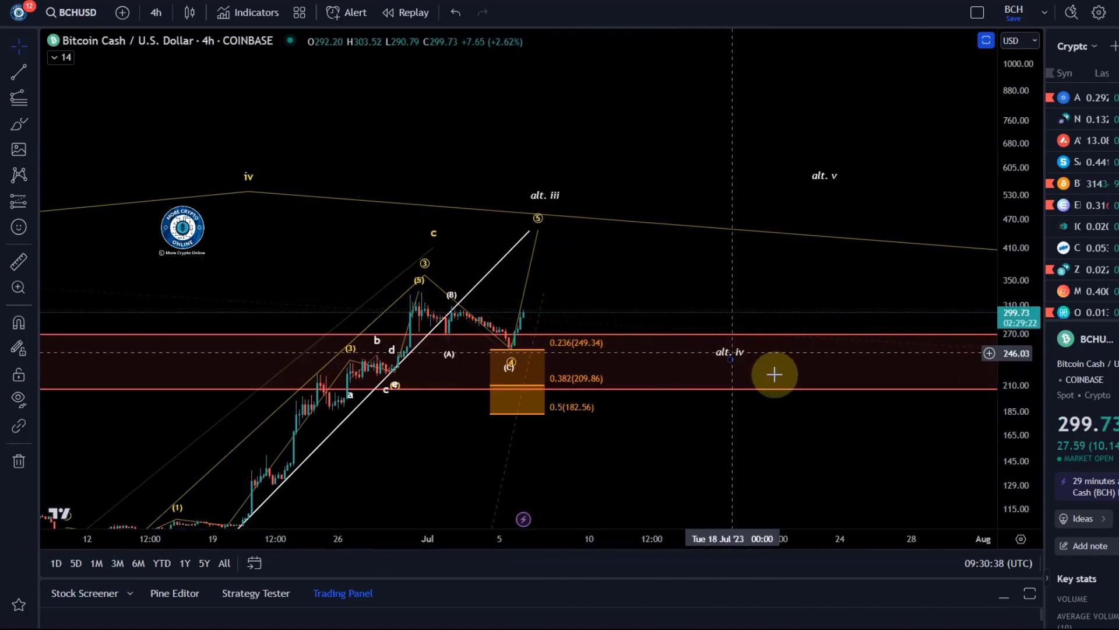
Examine the (A)-(B)-(C) pullback from the late June high and its reaction at the orange 0.236 retracement level
{"action": "left_click_drag", "start_coordinate": [1019, 449], "coordinate": [784, 252]}
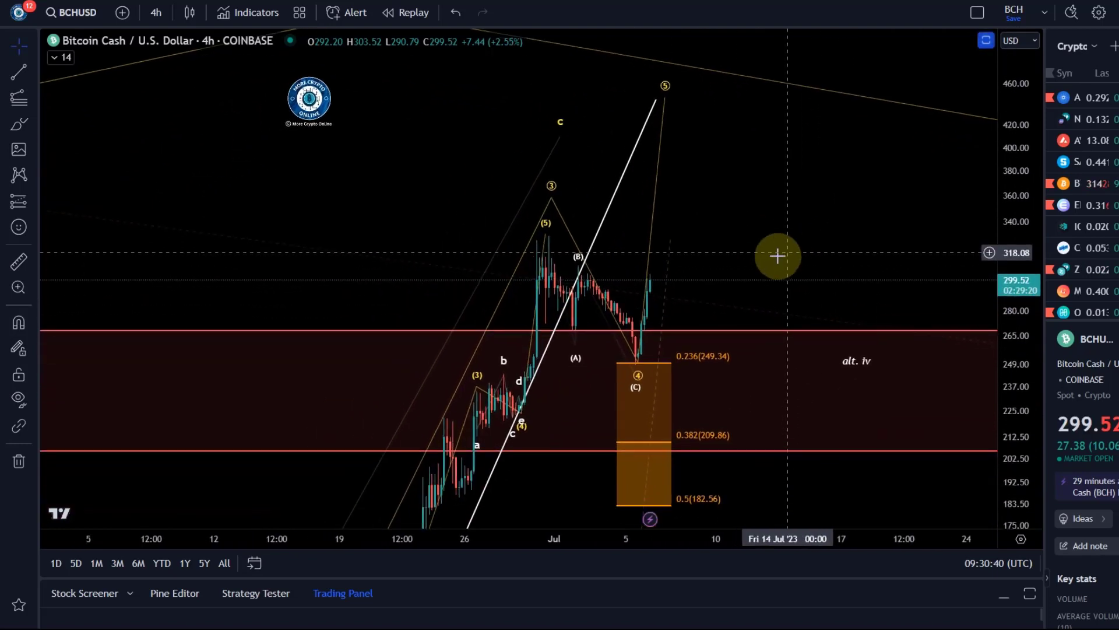
{"action": "left_click", "coordinate": [639, 365]}
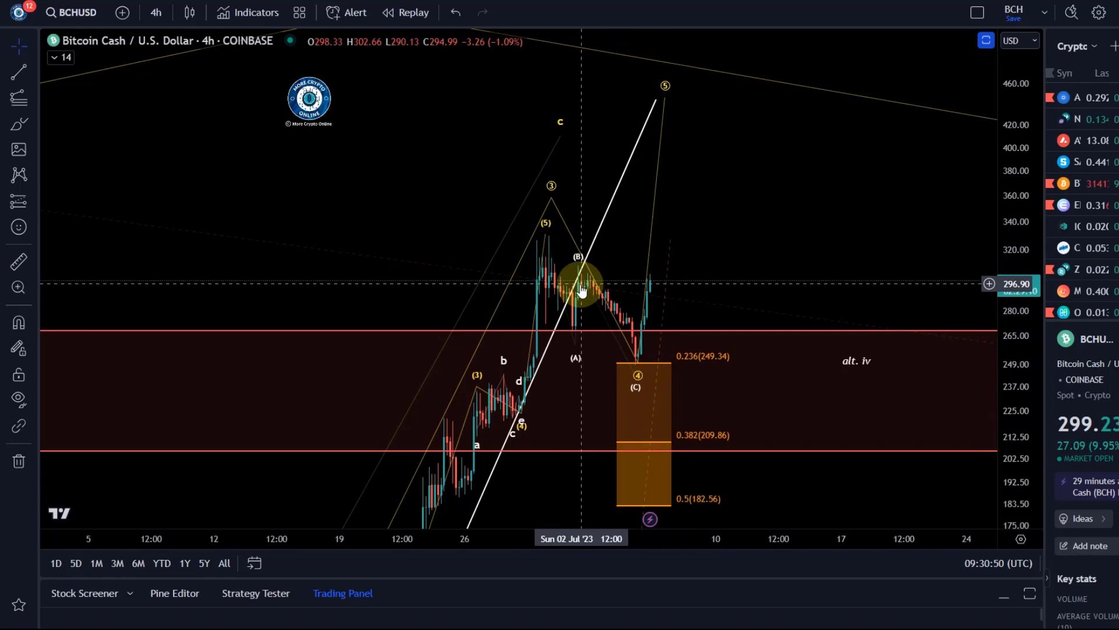
{"action": "left_click", "coordinate": [642, 370]}
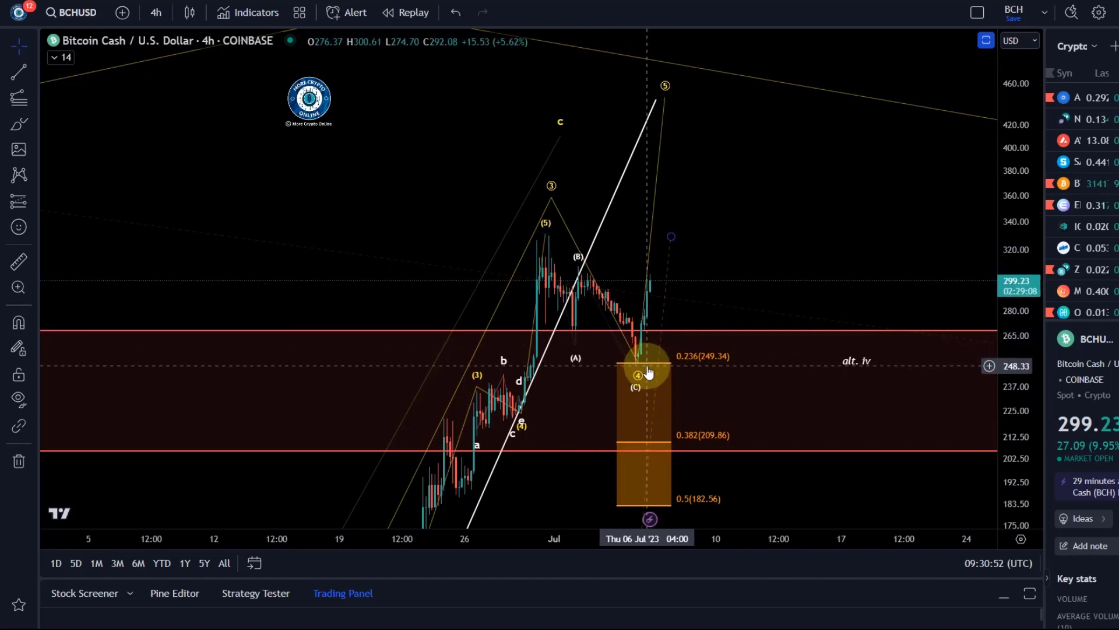
{"action": "scroll", "coordinate": [608, 337], "scroll_direction": "up", "scroll_amount": 3}
{"action": "left_click_drag", "start_coordinate": [602, 307], "coordinate": [939, 320]}
{"action": "left_click_drag", "start_coordinate": [1024, 449], "coordinate": [894, 305]}
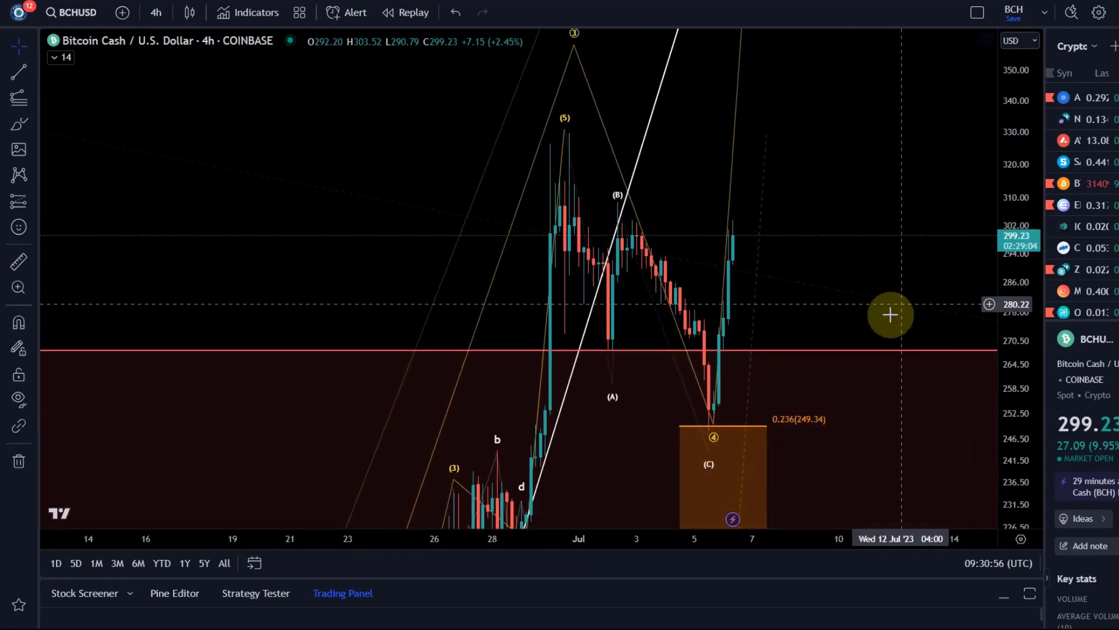
{"action": "scroll", "coordinate": [711, 356], "scroll_direction": "up", "scroll_amount": 4}
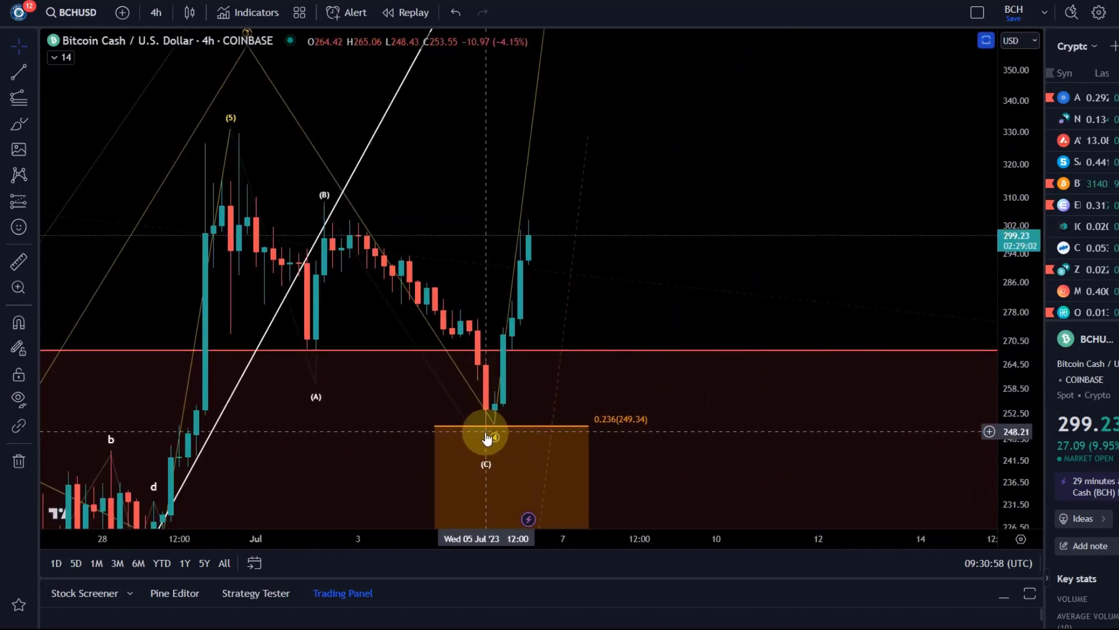
{"action": "left_click_drag", "start_coordinate": [1004, 114], "coordinate": [1043, 429]}
{"action": "scroll", "coordinate": [583, 254], "scroll_direction": "down", "scroll_amount": 3}
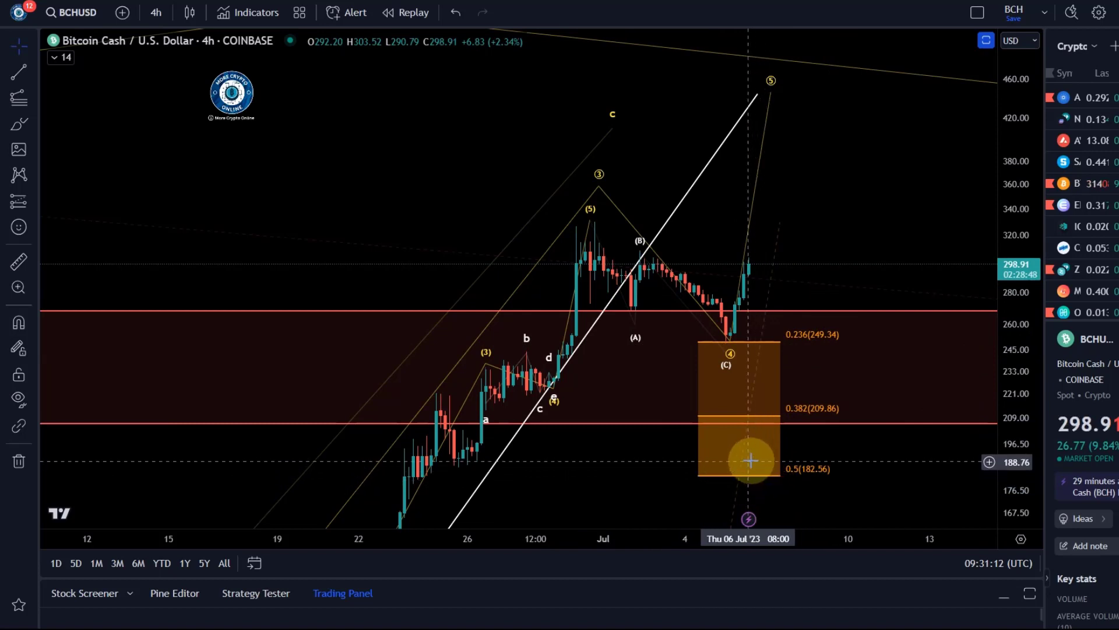
Move the circled wave 4 point of the yellow count to about 229 and its circled wave 3 point to about 344
{"action": "mouse_move", "coordinate": [732, 341]}
{"action": "left_mouse_down"}
{"action": "mouse_move", "coordinate": [761, 426]}
{"action": "mouse_move", "coordinate": [748, 490]}
{"action": "mouse_move", "coordinate": [736, 370]}
{"action": "mouse_move", "coordinate": [747, 502]}
{"action": "mouse_move", "coordinate": [726, 377]}
{"action": "left_mouse_up"}
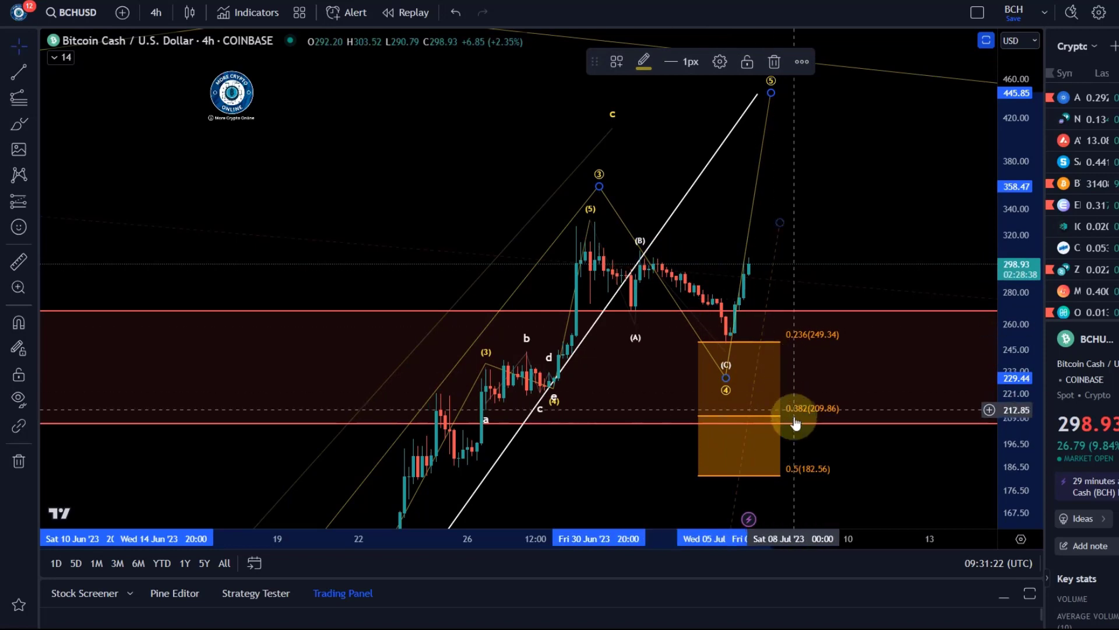
{"action": "mouse_move", "coordinate": [814, 273]}
{"action": "left_mouse_down"}
{"action": "mouse_move", "coordinate": [794, 300]}
{"action": "mouse_move", "coordinate": [768, 309]}
{"action": "left_mouse_up"}
{"action": "left_click_drag", "start_coordinate": [1013, 426], "coordinate": [942, 307]}
{"action": "scroll", "coordinate": [709, 317], "scroll_direction": "up", "scroll_amount": 3}
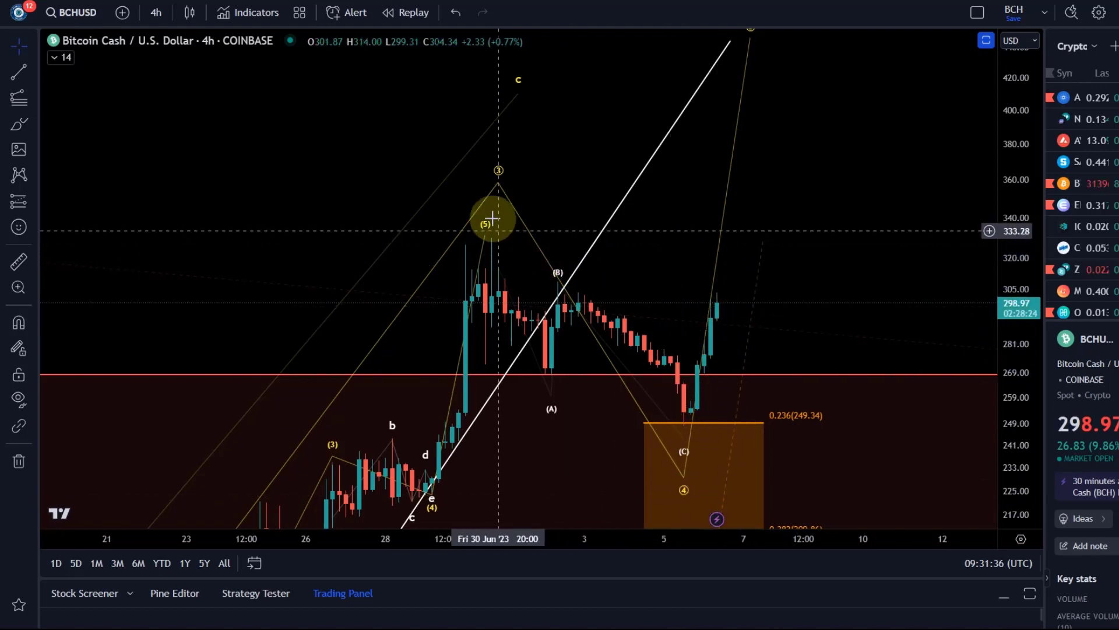
{"action": "left_click_drag", "start_coordinate": [496, 184], "coordinate": [492, 211]}
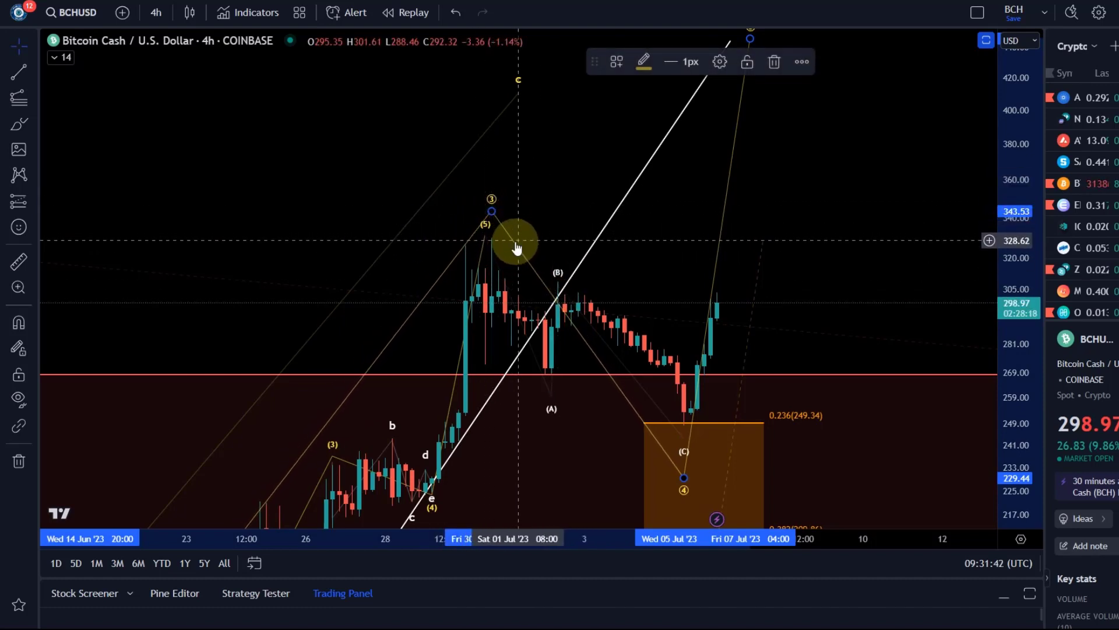
{"action": "left_click_drag", "start_coordinate": [1023, 158], "coordinate": [929, 330]}
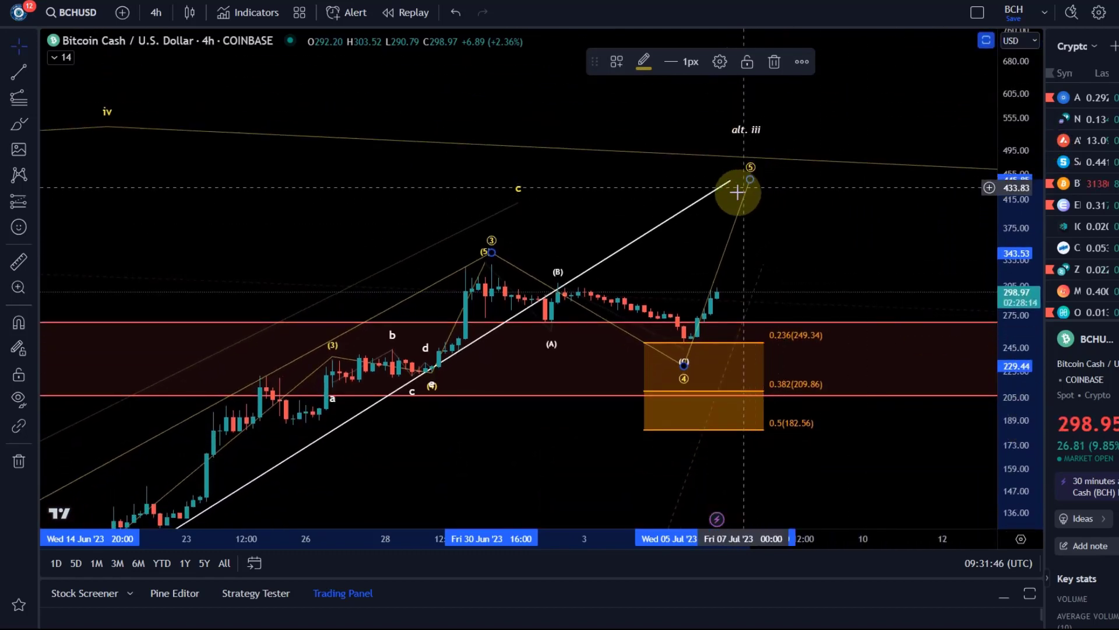
{"action": "scroll", "coordinate": [718, 219], "scroll_direction": "down", "scroll_amount": 2}
{"action": "scroll", "coordinate": [718, 219], "scroll_direction": "down", "scroll_amount": 5}
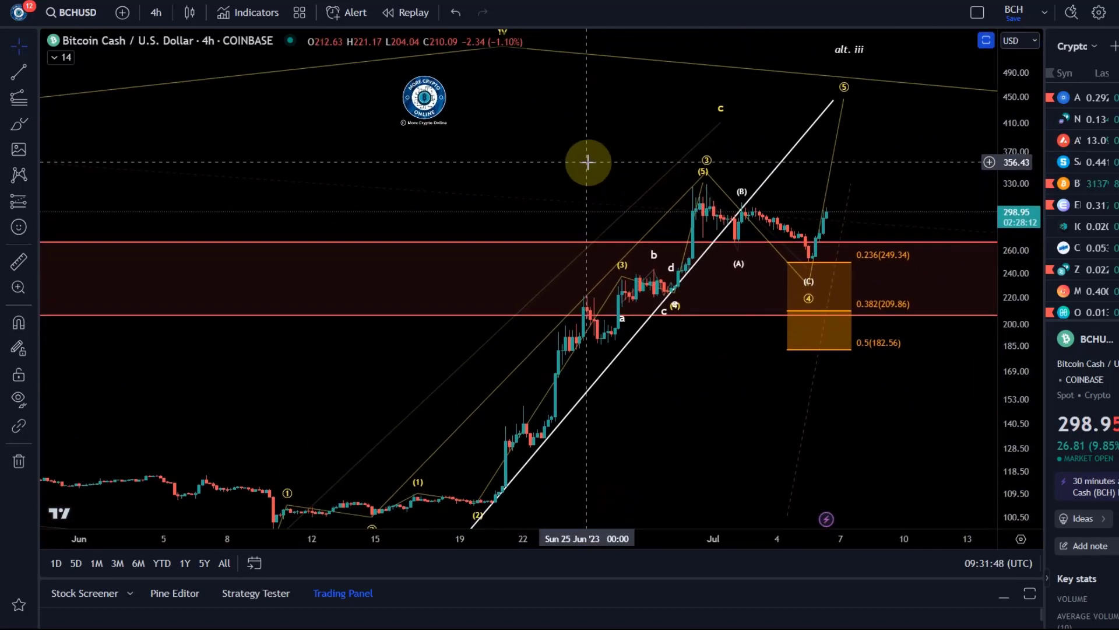
{"action": "left_click_drag", "start_coordinate": [1017, 202], "coordinate": [1026, 270]}
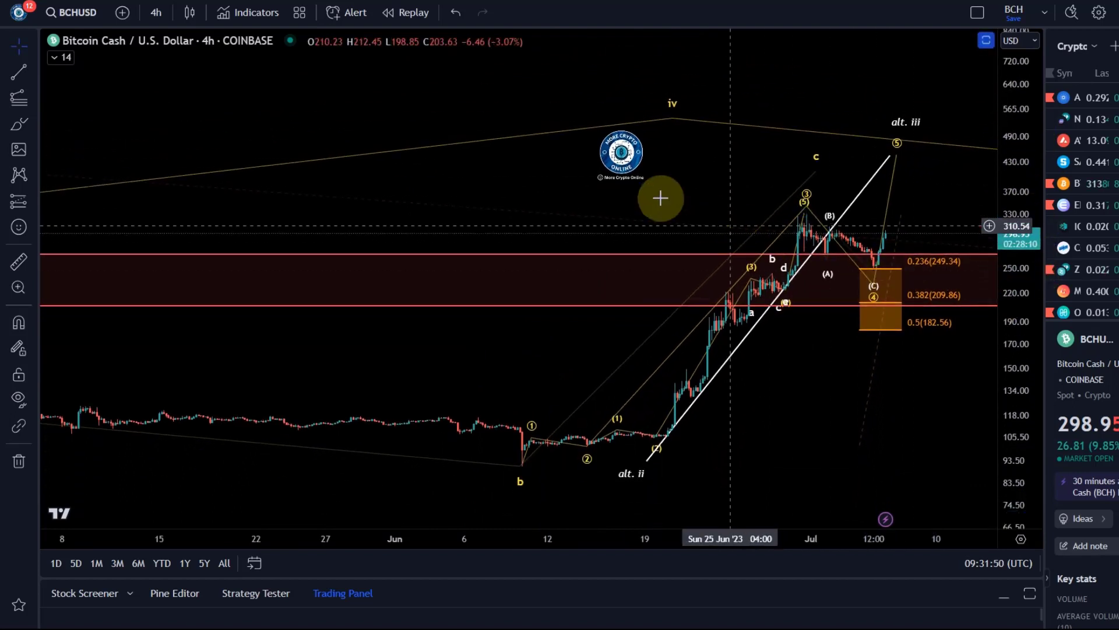
{"action": "left_click_drag", "start_coordinate": [675, 213], "coordinate": [513, 216]}
{"action": "left_click", "coordinate": [19, 102]}
{"action": "left_click", "coordinate": [660, 481]}
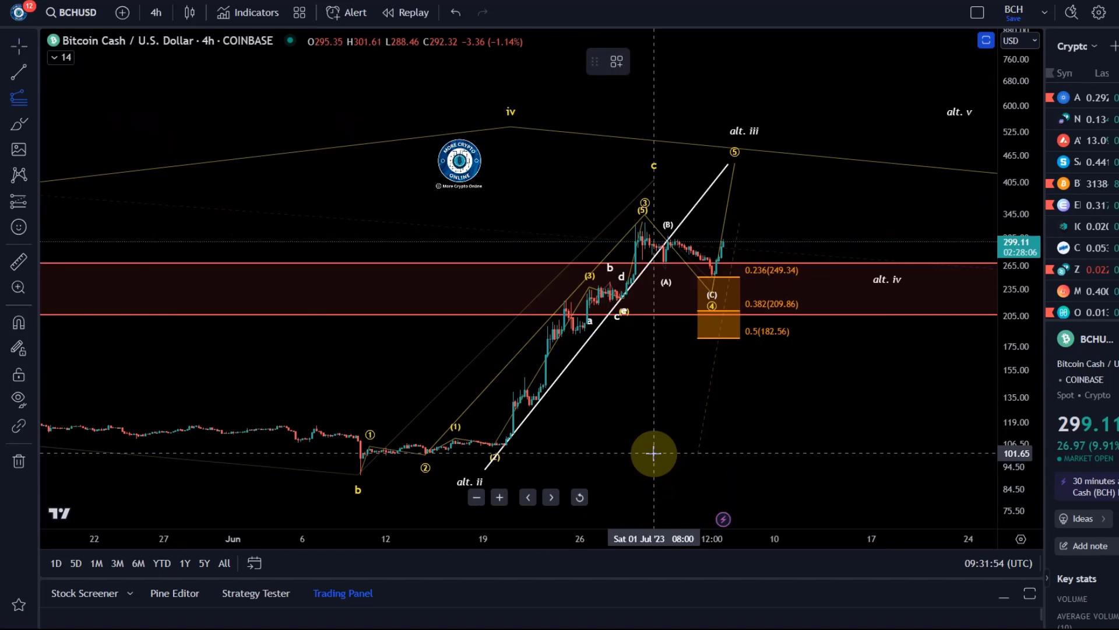
{"action": "left_click", "coordinate": [627, 454]}
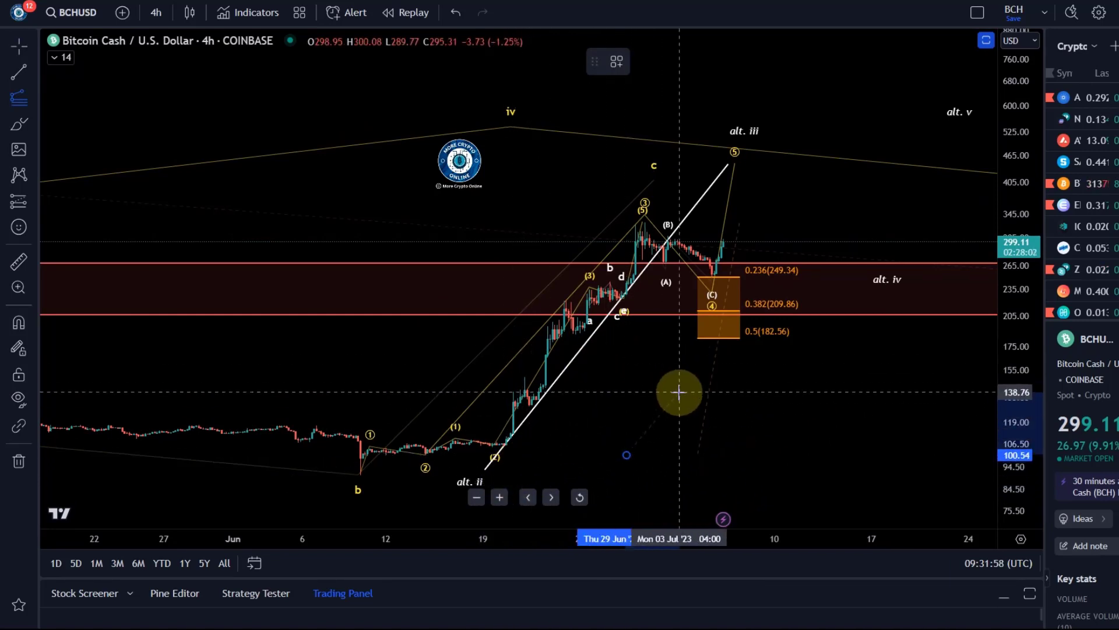
{"action": "key", "text": "Escape"}
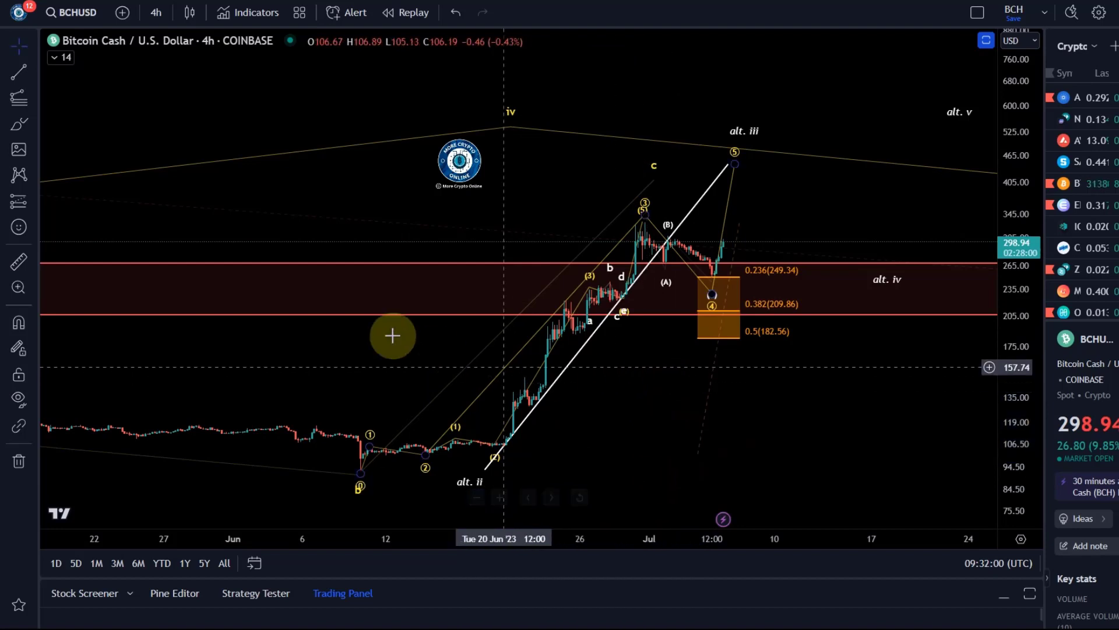
Draw a trend-based Fibonacci extension from about 91 up to about 329 and back down to about 251
{"action": "left_click", "coordinate": [19, 99]}
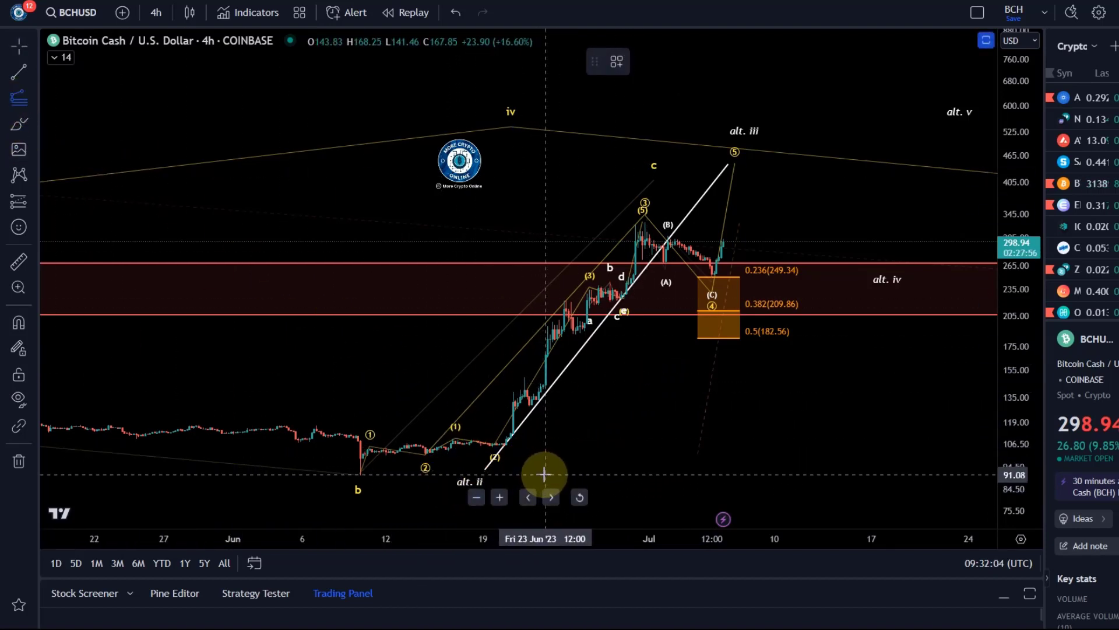
{"action": "left_click_drag", "start_coordinate": [545, 474], "coordinate": [628, 223]}
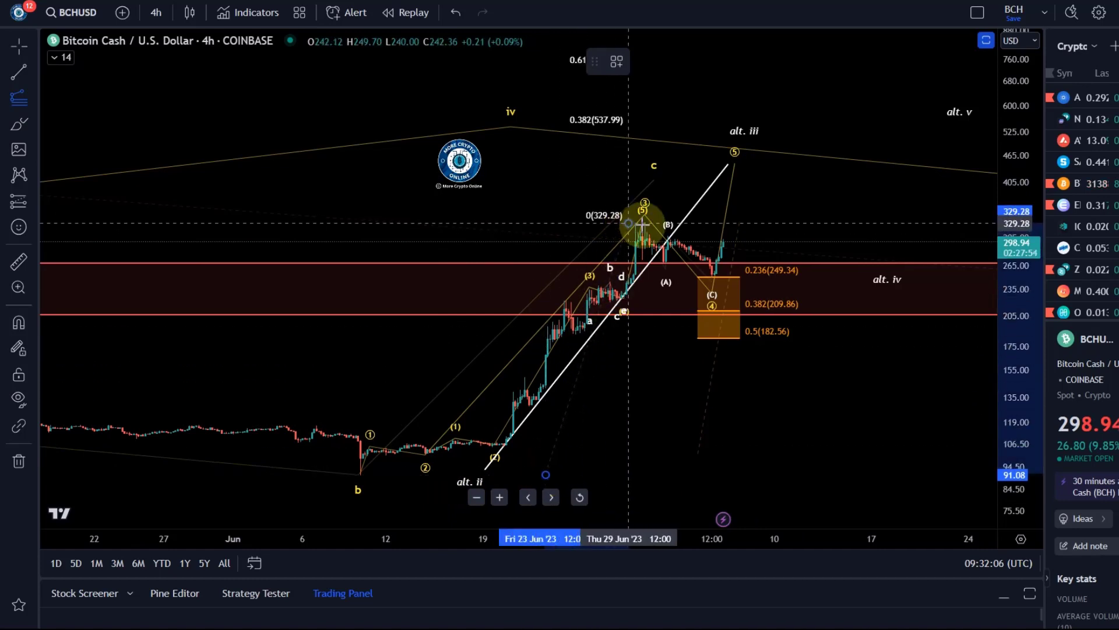
{"action": "left_click", "coordinate": [627, 223]}
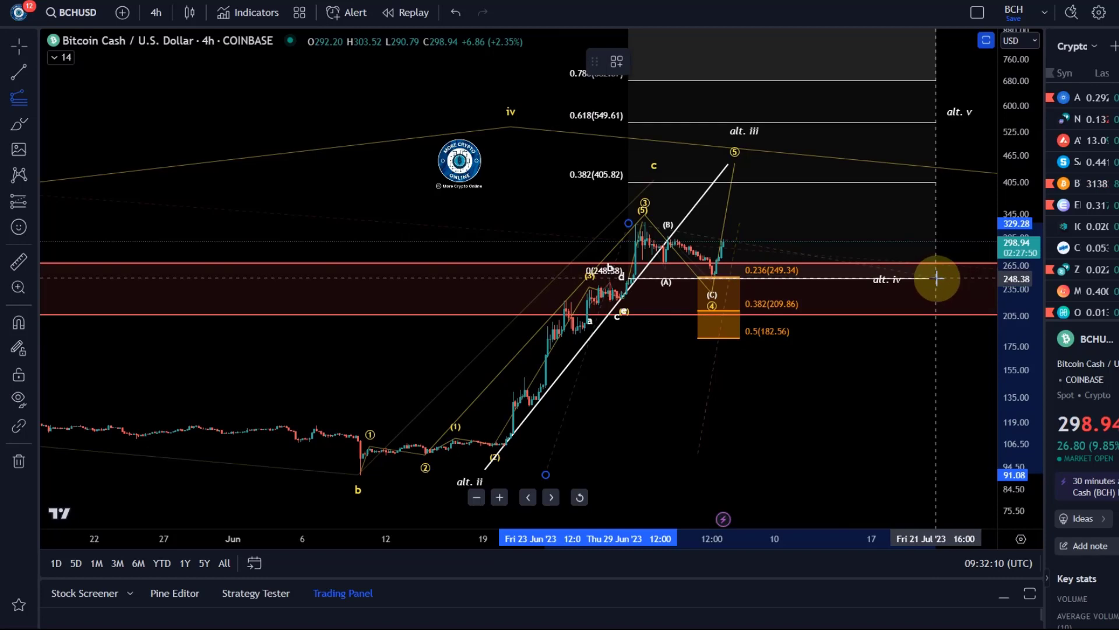
{"action": "left_click", "coordinate": [932, 277]}
{"action": "left_click_drag", "start_coordinate": [544, 210], "coordinate": [475, 257]}
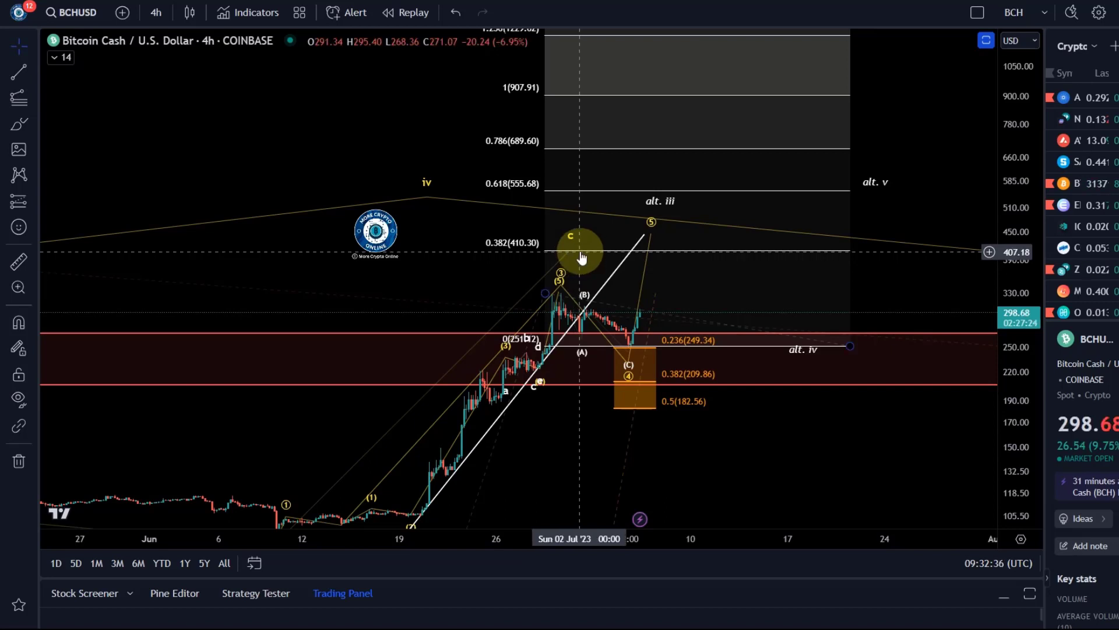
Switch the BCHUSD chart from the 4-hour to the daily timeframe
{"action": "scroll", "coordinate": [546, 347], "scroll_direction": "down", "scroll_amount": 3}
{"action": "scroll", "coordinate": [832, 435], "scroll_direction": "down", "scroll_amount": 10}
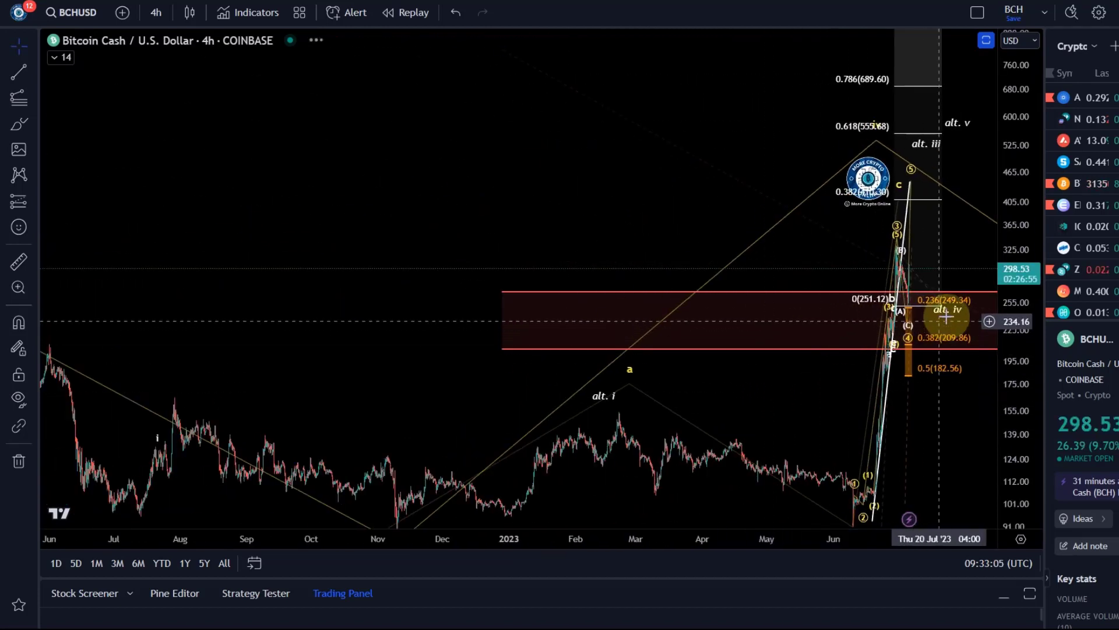
{"action": "left_click_drag", "start_coordinate": [1004, 280], "coordinate": [1006, 413]}
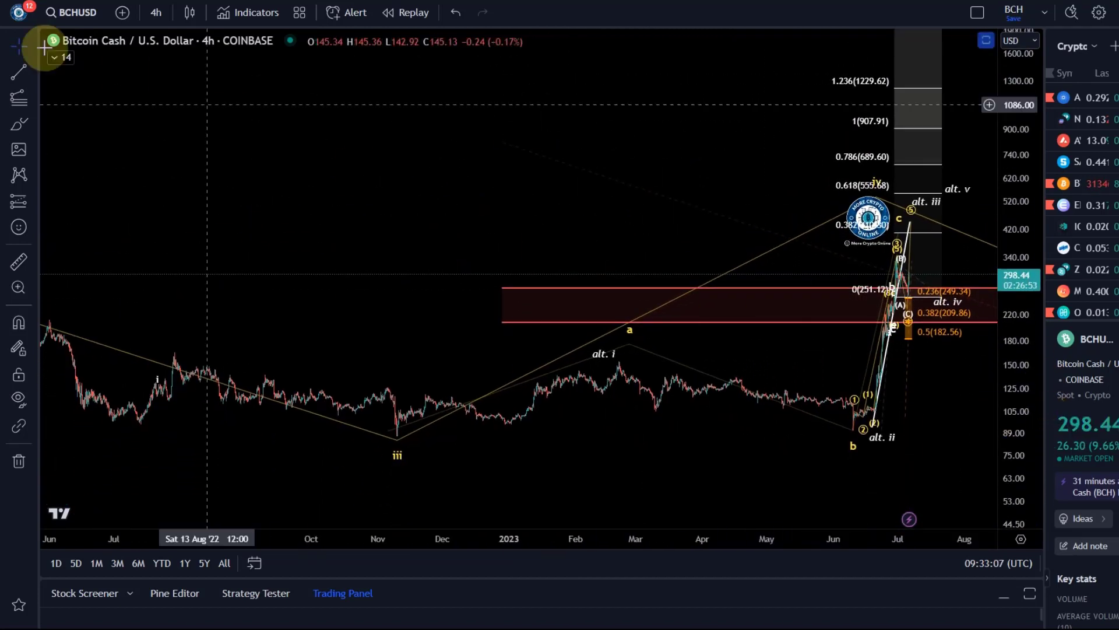
{"action": "left_click", "coordinate": [158, 22]}
{"action": "left_click", "coordinate": [175, 410]}
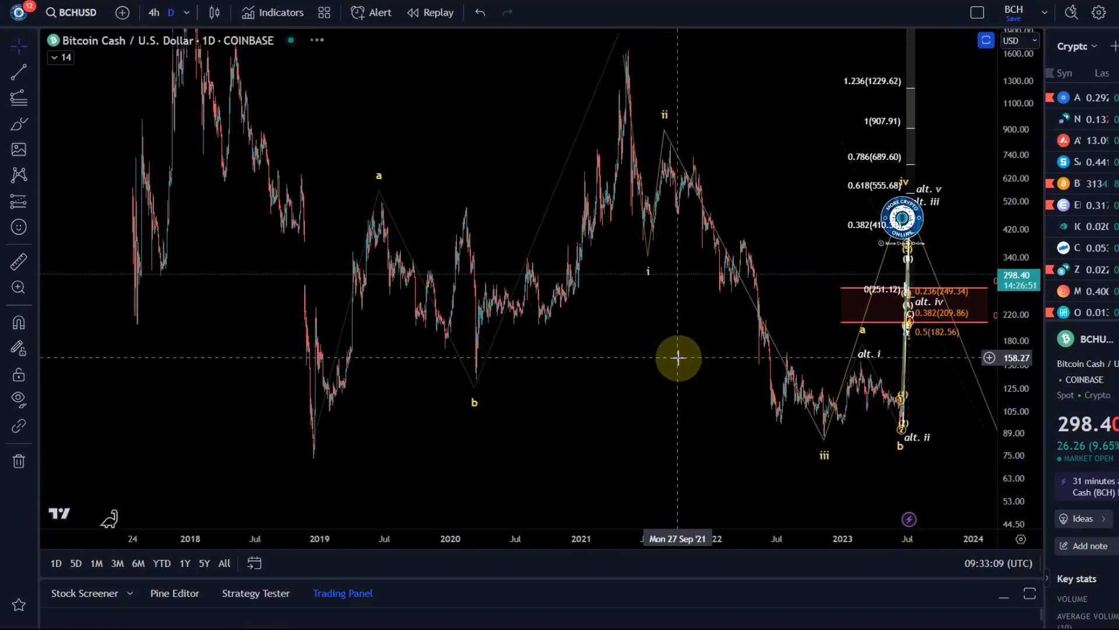
Draw a horizontal line at 395.80 along the swing high of late March to early April 2022
{"action": "scroll", "coordinate": [678, 357], "scroll_direction": "up", "scroll_amount": 5}
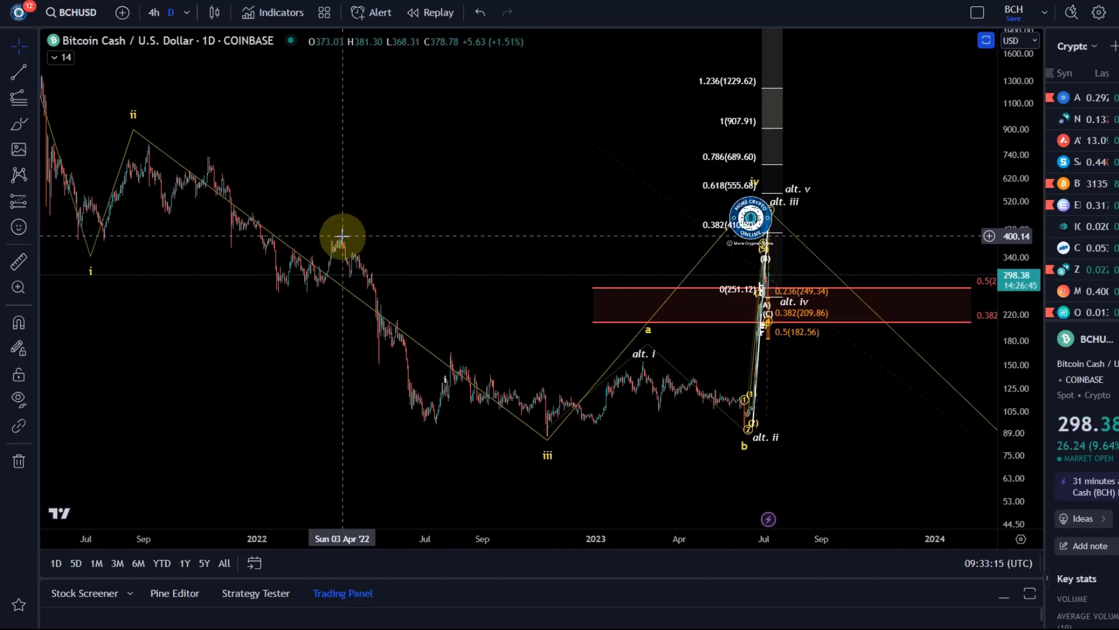
{"action": "left_click", "coordinate": [990, 237]}
{"action": "left_click", "coordinate": [903, 370]}
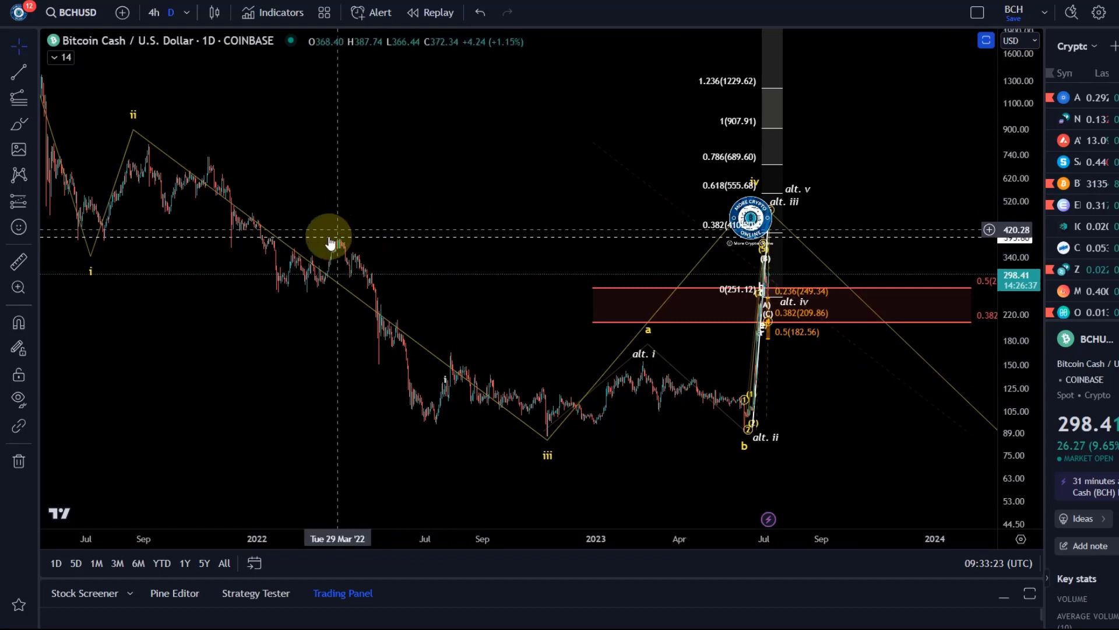
Make the hidden VRVP volume profile indicator visible on the daily chart and collapse the indicator list
{"action": "left_click_drag", "start_coordinate": [397, 202], "coordinate": [406, 299]}
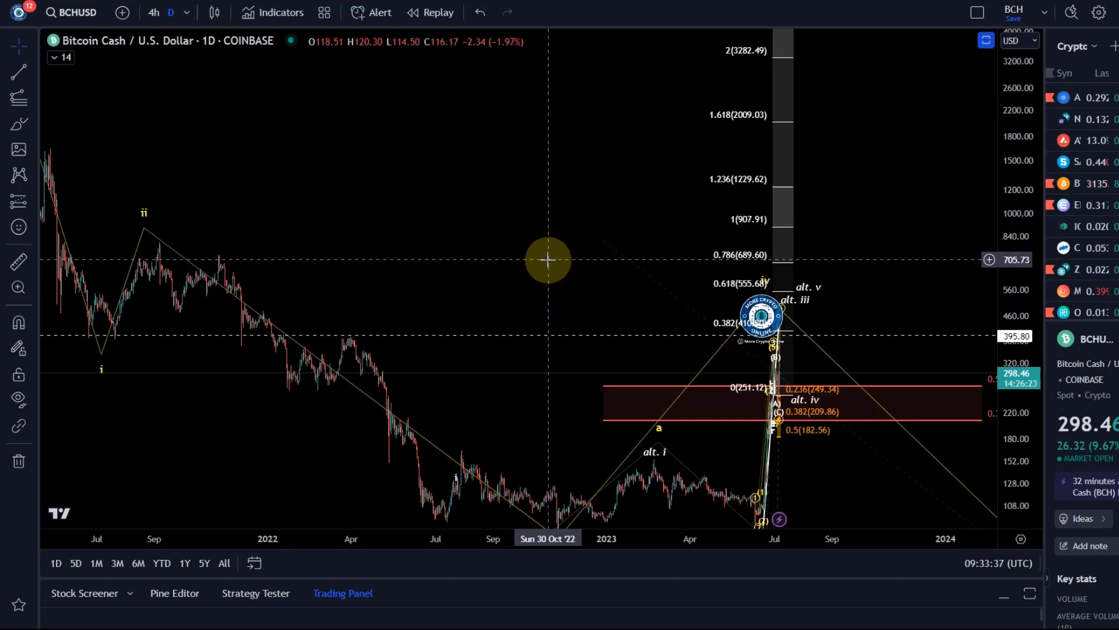
{"action": "scroll", "coordinate": [538, 257], "scroll_direction": "up", "scroll_amount": 5}
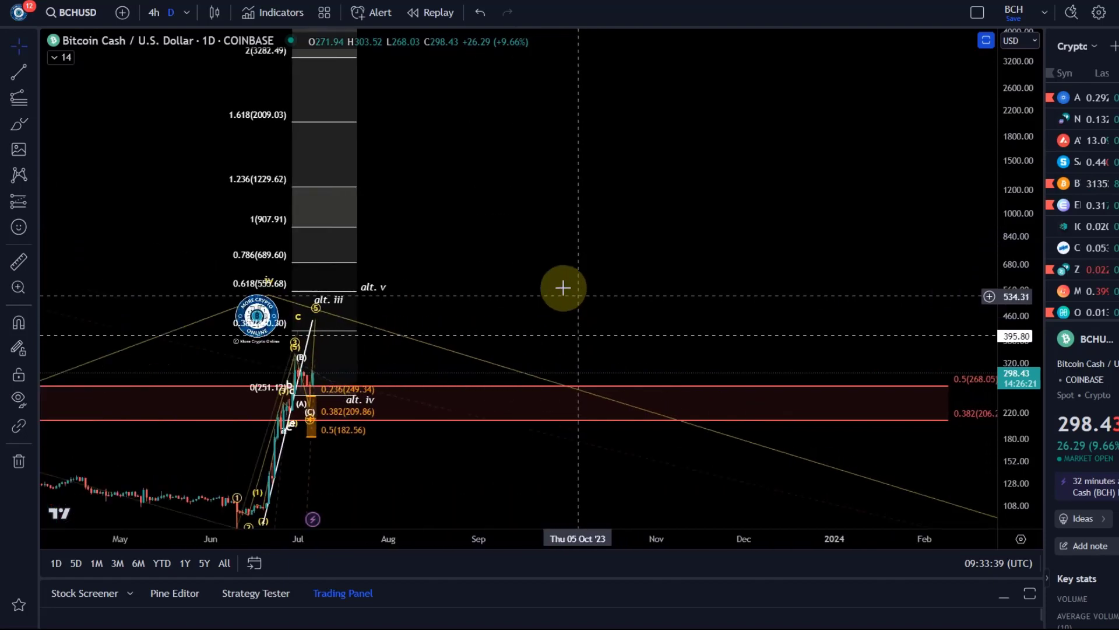
{"action": "left_click_drag", "start_coordinate": [509, 243], "coordinate": [944, 159]}
{"action": "scroll", "coordinate": [392, 117], "scroll_direction": "up", "scroll_amount": 1}
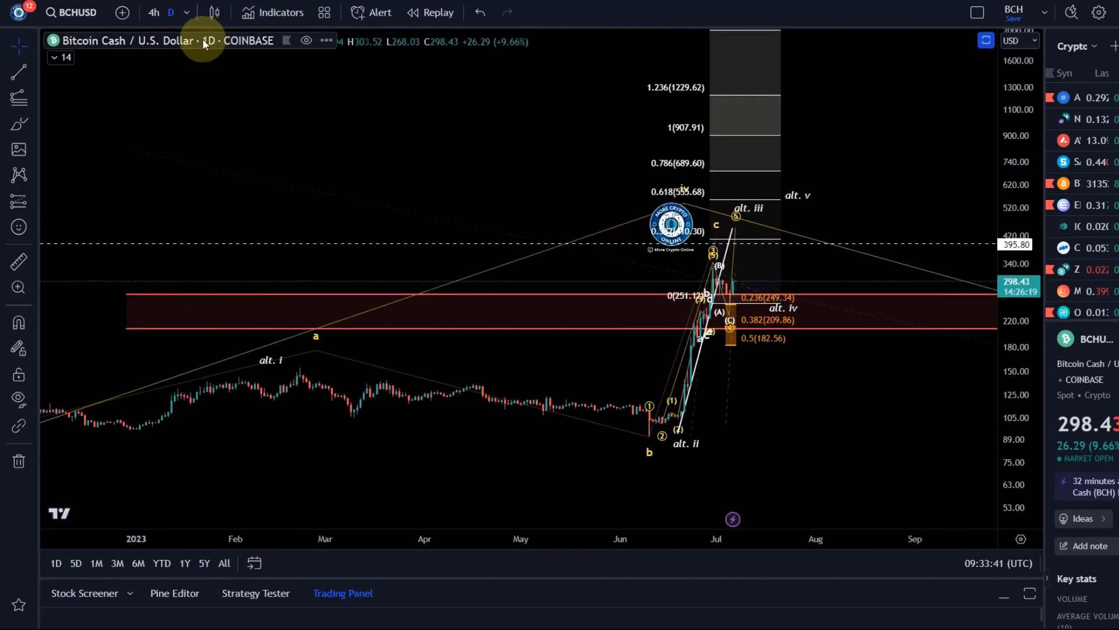
{"action": "scroll", "coordinate": [350, 227], "scroll_direction": "down", "scroll_amount": 5}
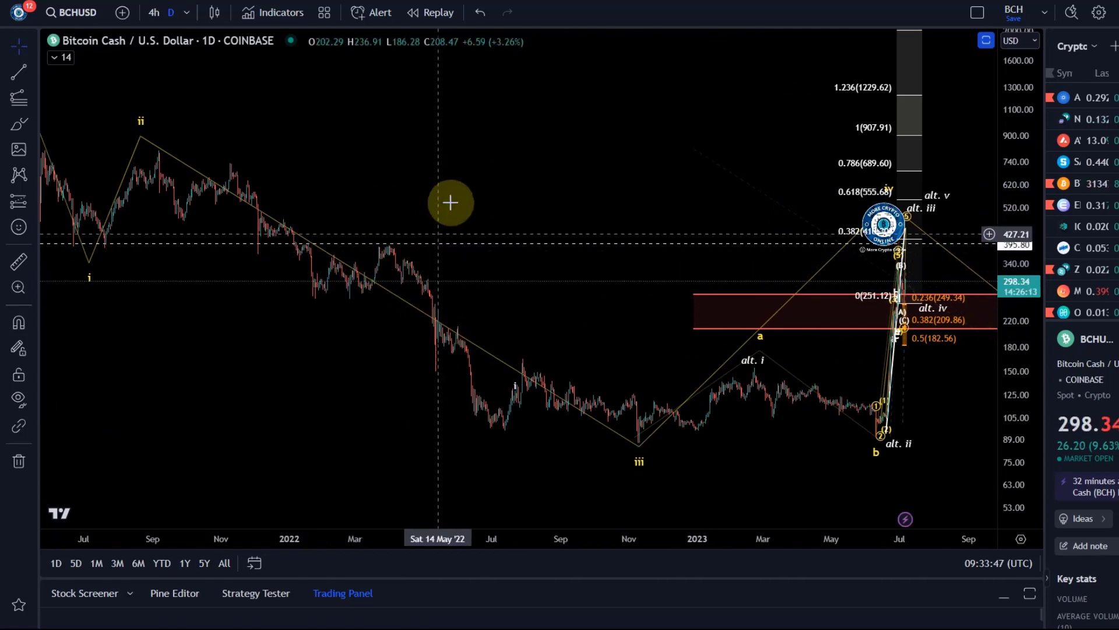
{"action": "left_click_drag", "start_coordinate": [446, 217], "coordinate": [302, 195]}
{"action": "left_click", "coordinate": [61, 57]}
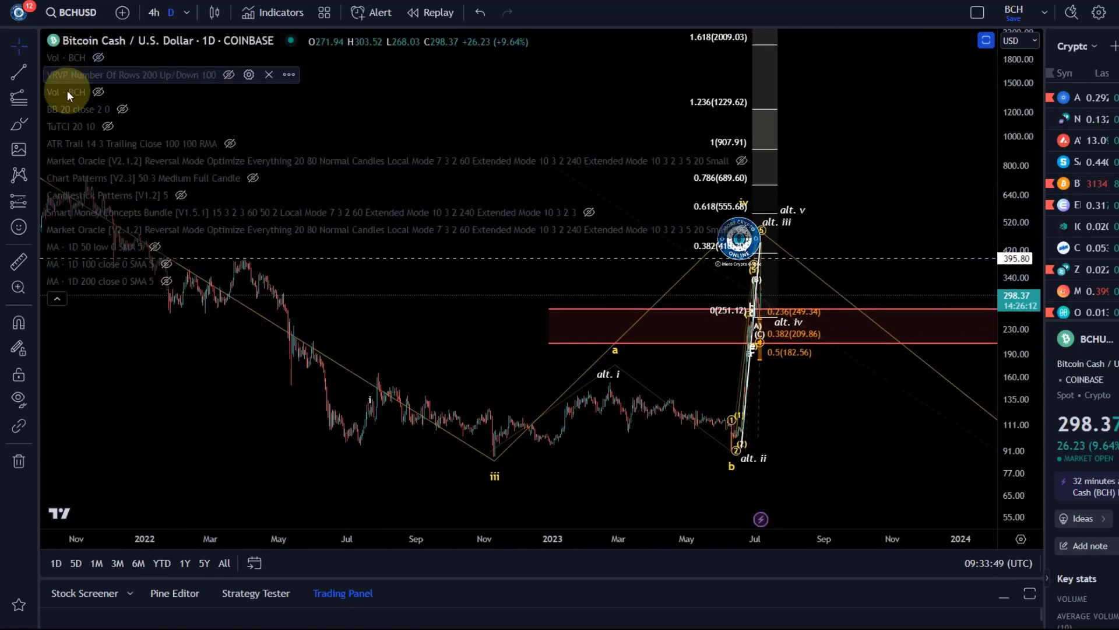
{"action": "left_click", "coordinate": [230, 76]}
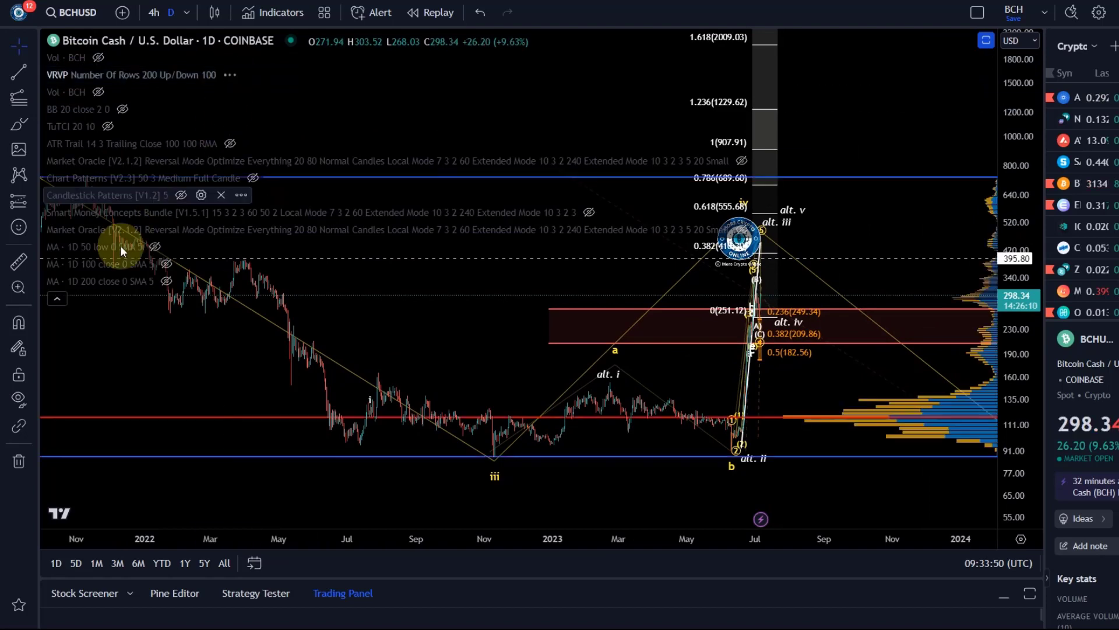
{"action": "left_click", "coordinate": [56, 299]}
Examine the volume profile over a wider price history reaching back to early 2021
{"action": "scroll", "coordinate": [260, 192], "scroll_direction": "up", "scroll_amount": 3}
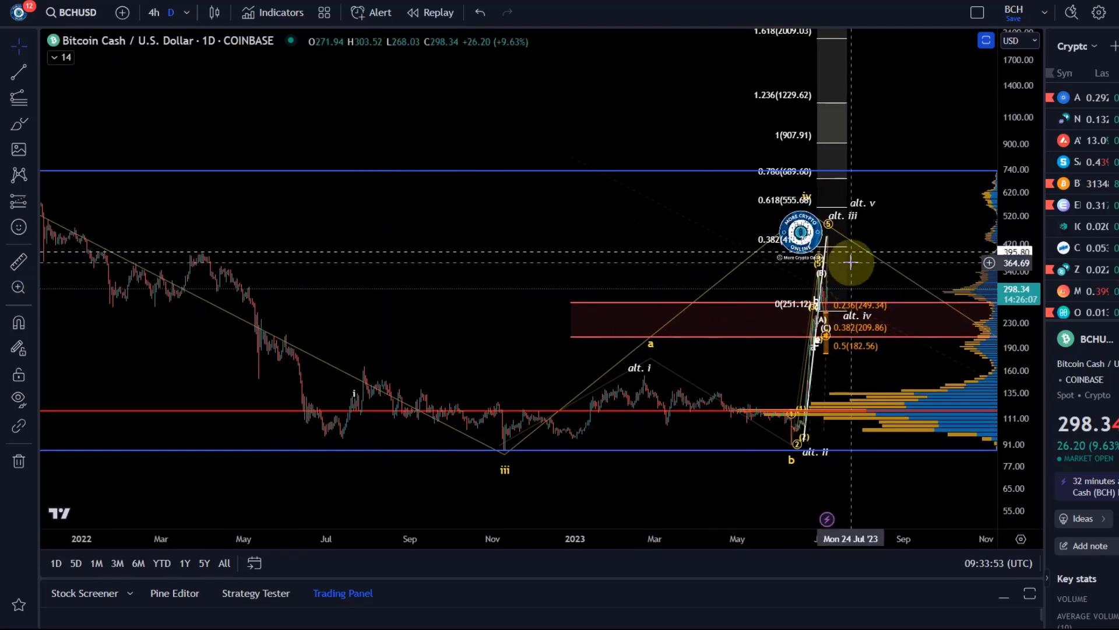
{"action": "scroll", "coordinate": [840, 324], "scroll_direction": "down", "scroll_amount": 4}
{"action": "left_click_drag", "start_coordinate": [604, 175], "coordinate": [499, 323]}
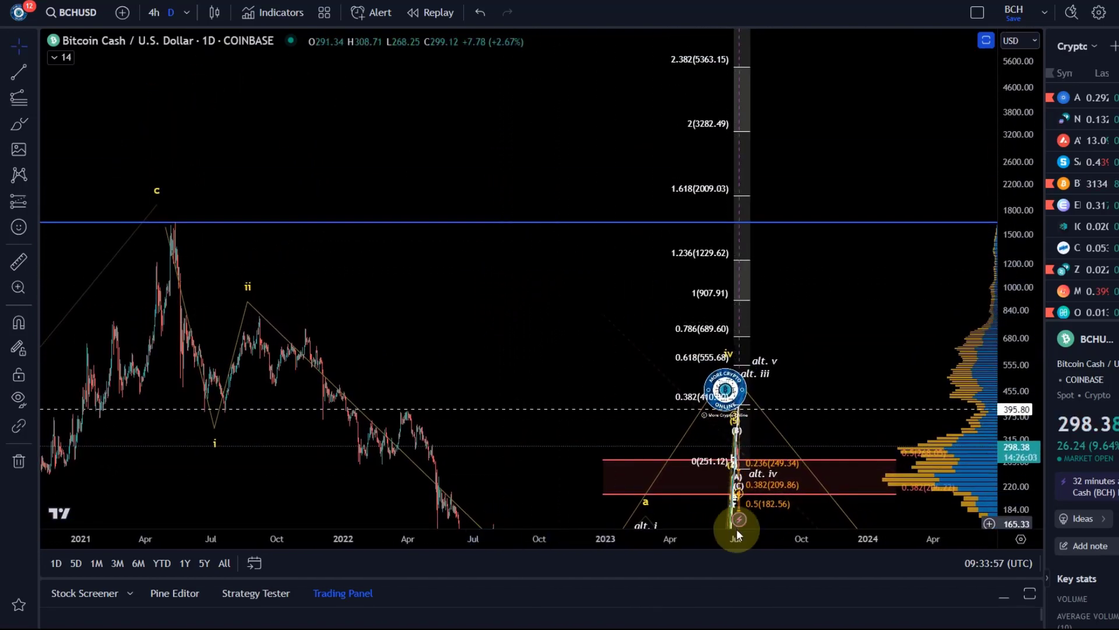
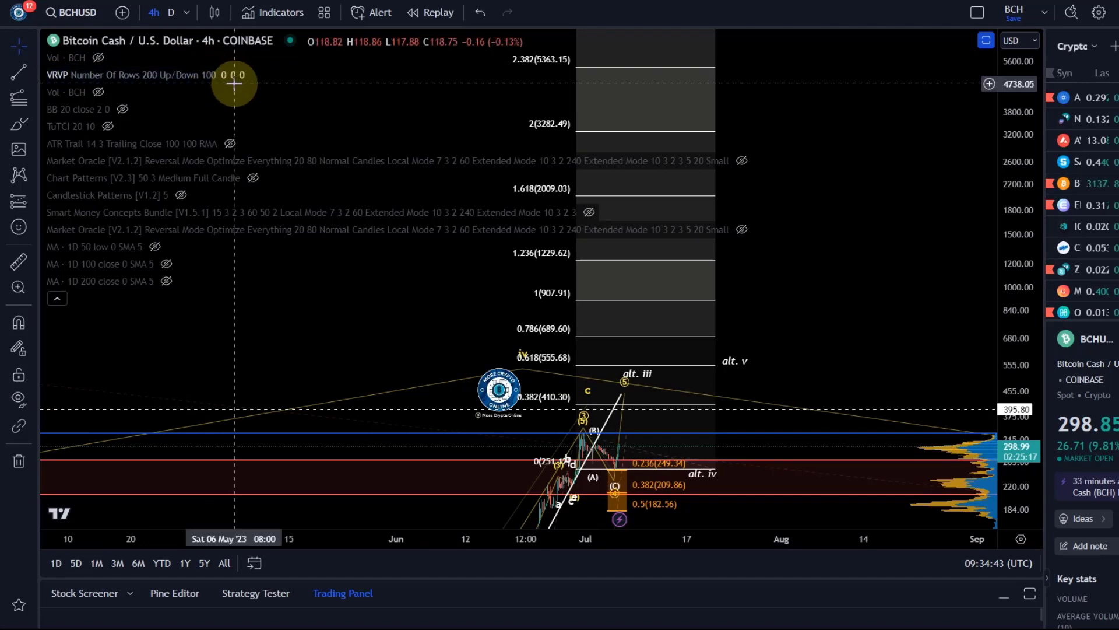
Hide the VRVP volume profile indicator on the 4-hour chart and collapse the indicator list
{"action": "left_click", "coordinate": [57, 298]}
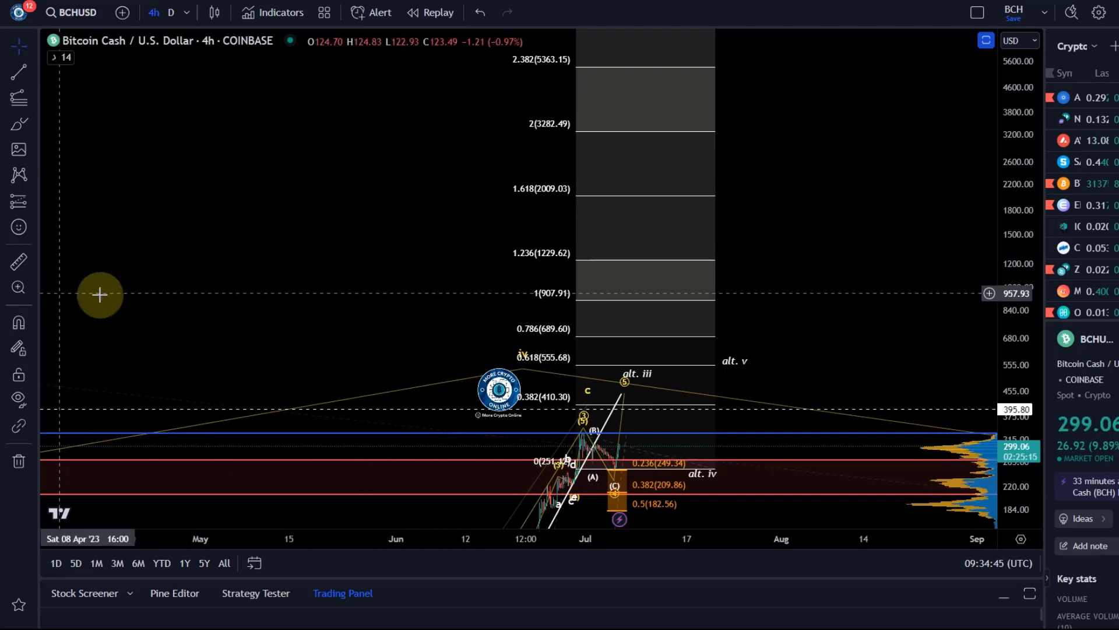
{"action": "right_click", "coordinate": [365, 352]}
{"action": "left_click", "coordinate": [437, 410]}
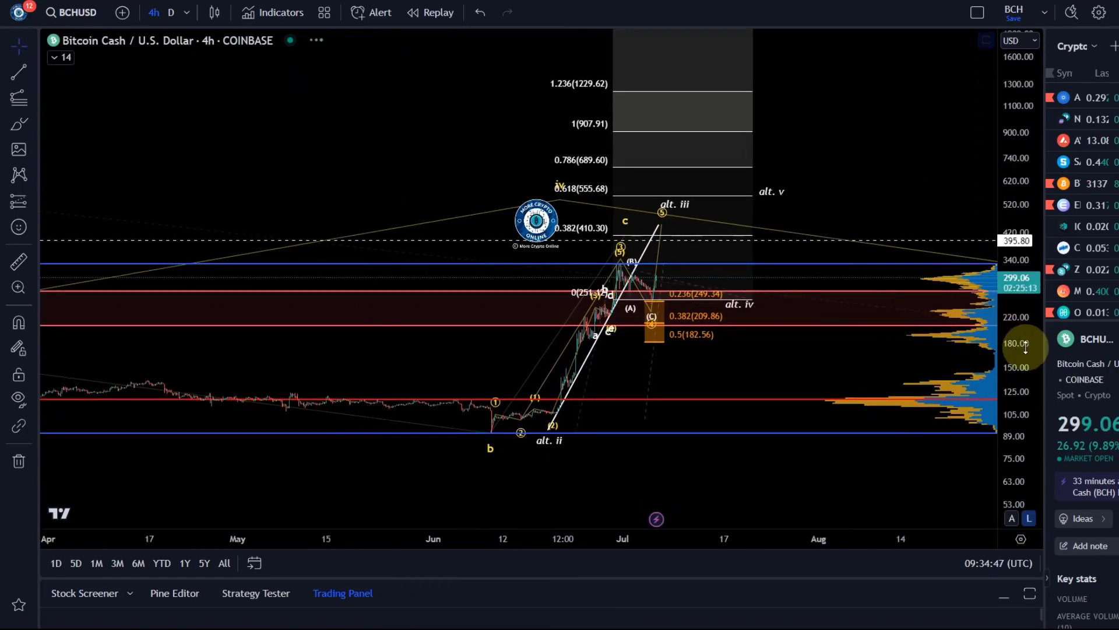
{"action": "double_click", "coordinate": [1025, 348]}
{"action": "left_click", "coordinate": [64, 57]}
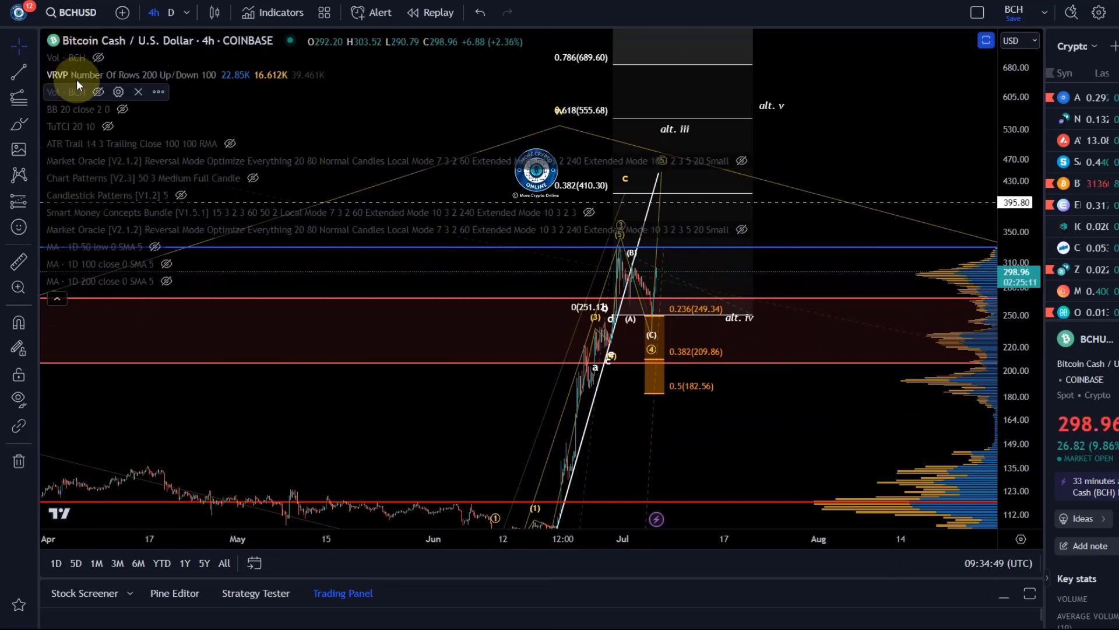
{"action": "left_click", "coordinate": [57, 299]}
Move the end point of the yellow circled wave 5 slightly forward in time, at about 441.43
{"action": "left_click_drag", "start_coordinate": [407, 240], "coordinate": [267, 337]}
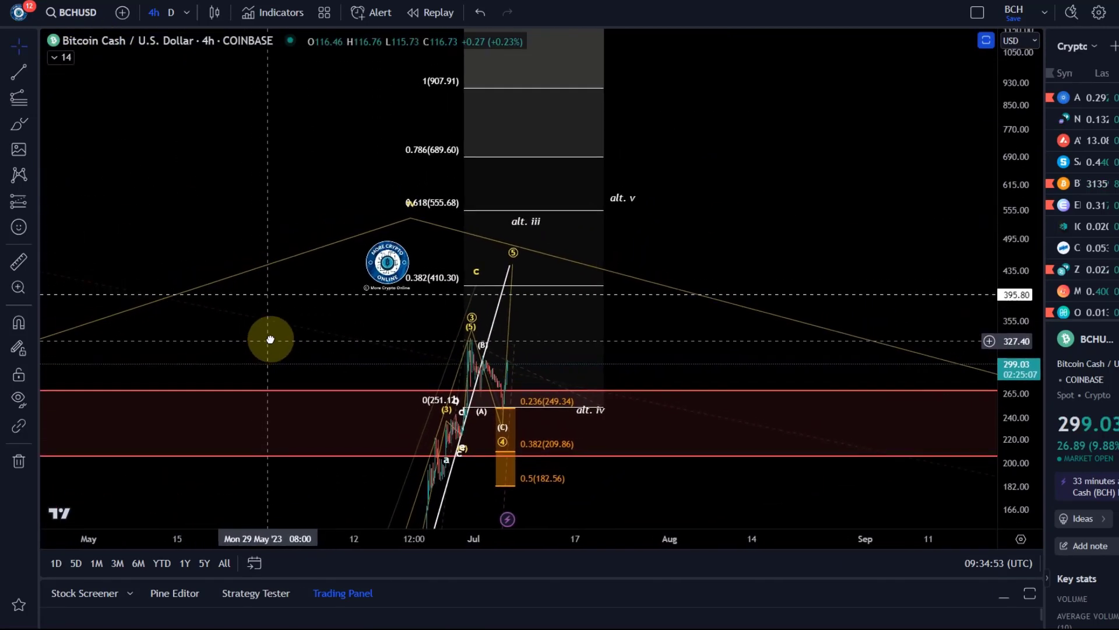
{"action": "left_click_drag", "start_coordinate": [1031, 350], "coordinate": [1017, 175]}
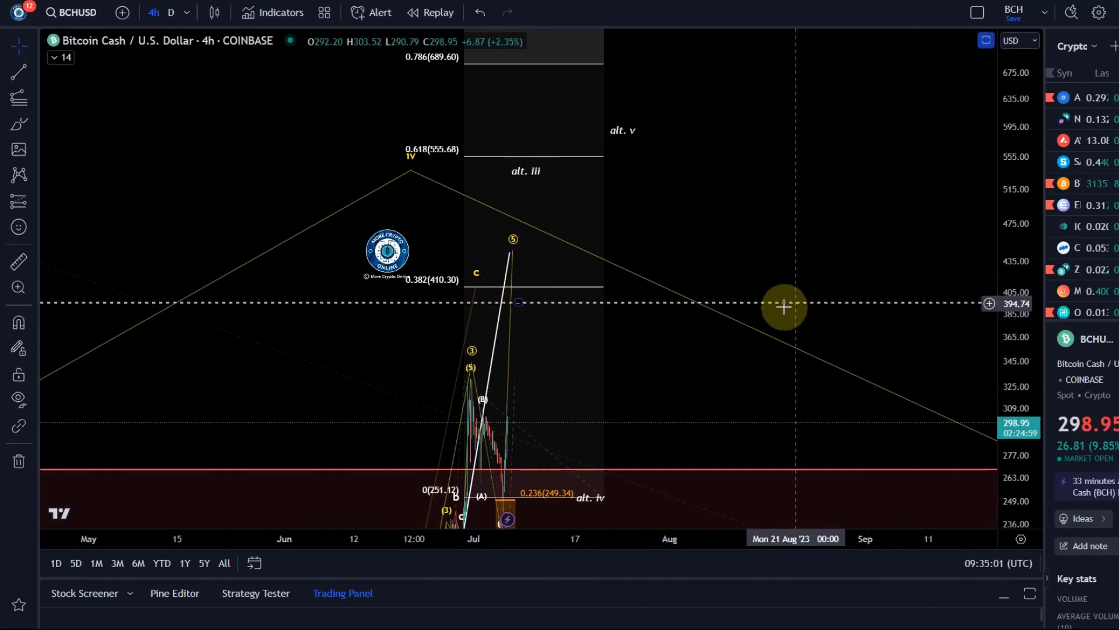
{"action": "left_click_drag", "start_coordinate": [783, 305], "coordinate": [601, 227]}
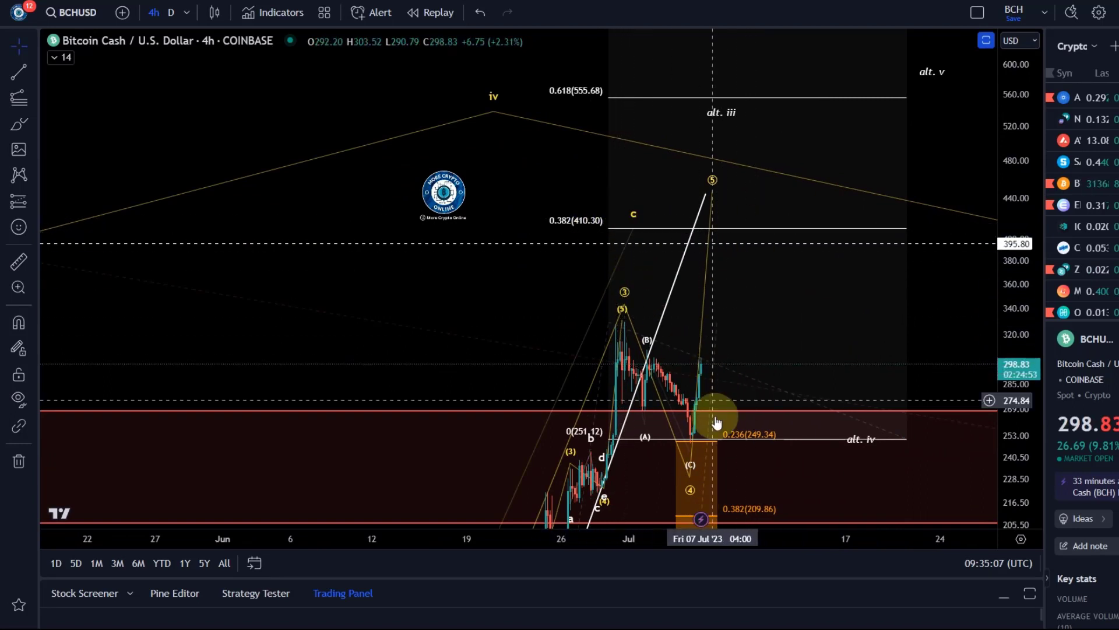
{"action": "left_click", "coordinate": [706, 338]}
{"action": "left_click", "coordinate": [727, 325]}
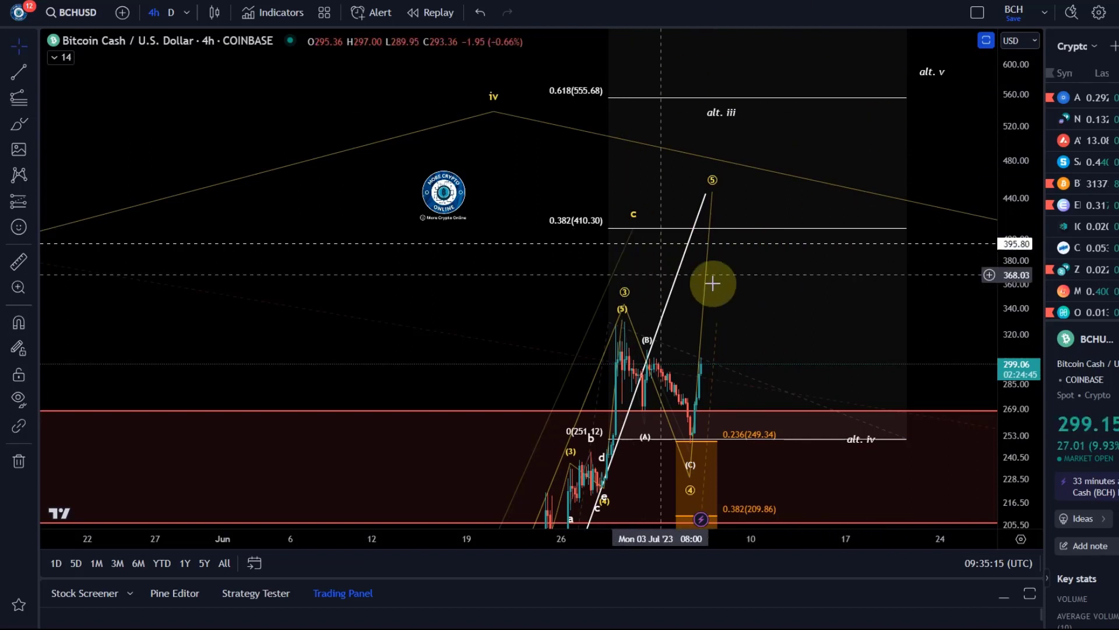
{"action": "mouse_move", "coordinate": [714, 196]}
{"action": "left_mouse_down"}
{"action": "mouse_move", "coordinate": [787, 173]}
{"action": "mouse_move", "coordinate": [768, 194]}
{"action": "mouse_move", "coordinate": [722, 197]}
{"action": "left_mouse_up"}
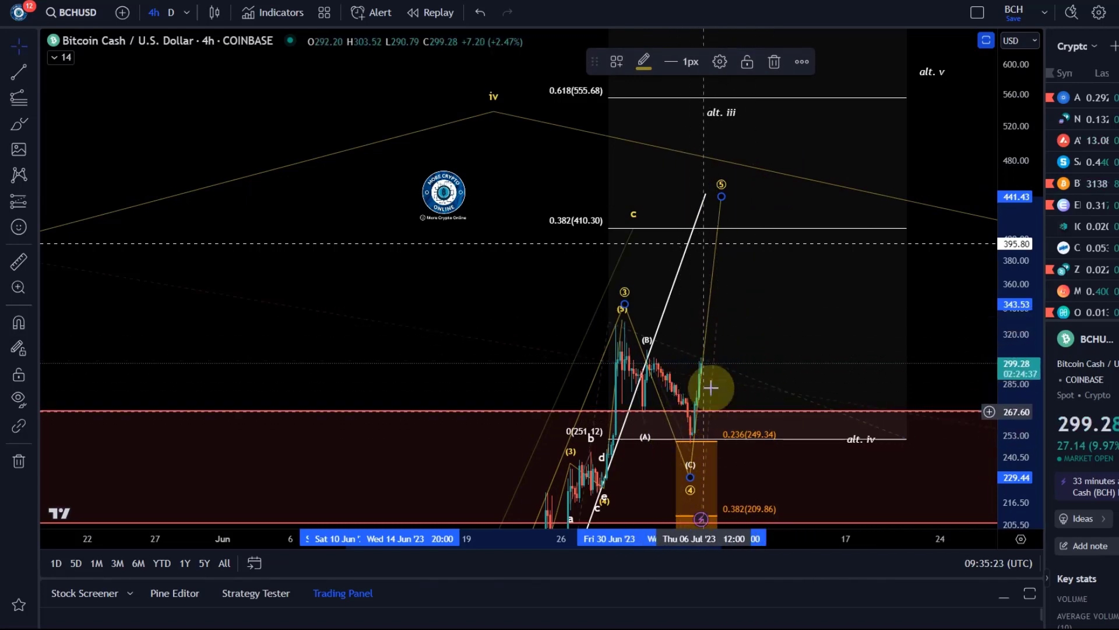
Move the yellow circled wave 4 point slightly forward in time to about 225.72 and deselect the wave drawing
{"action": "scroll", "coordinate": [758, 280], "scroll_direction": "down", "scroll_amount": 3}
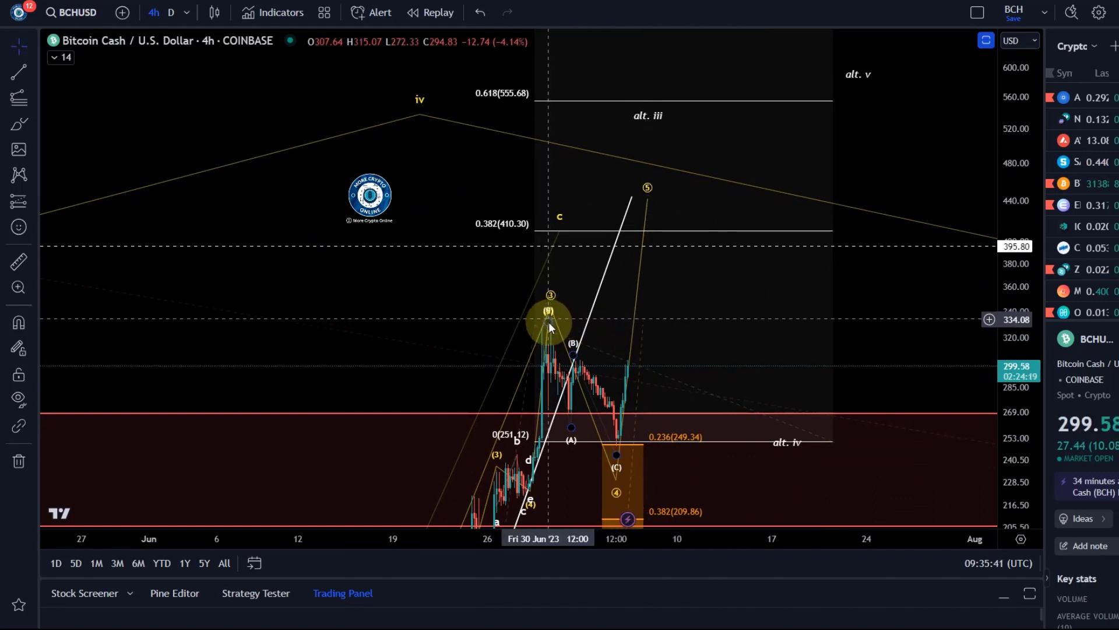
{"action": "left_click_drag", "start_coordinate": [684, 334], "coordinate": [678, 244]}
{"action": "left_click_drag", "start_coordinate": [610, 401], "coordinate": [619, 398]}
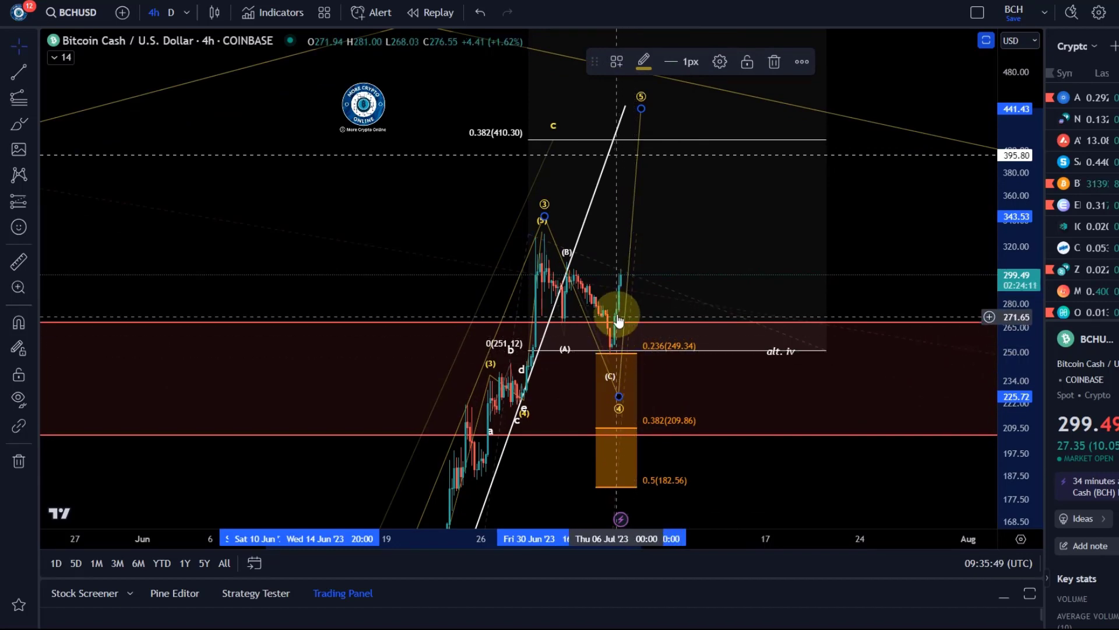
{"action": "left_click", "coordinate": [729, 191]}
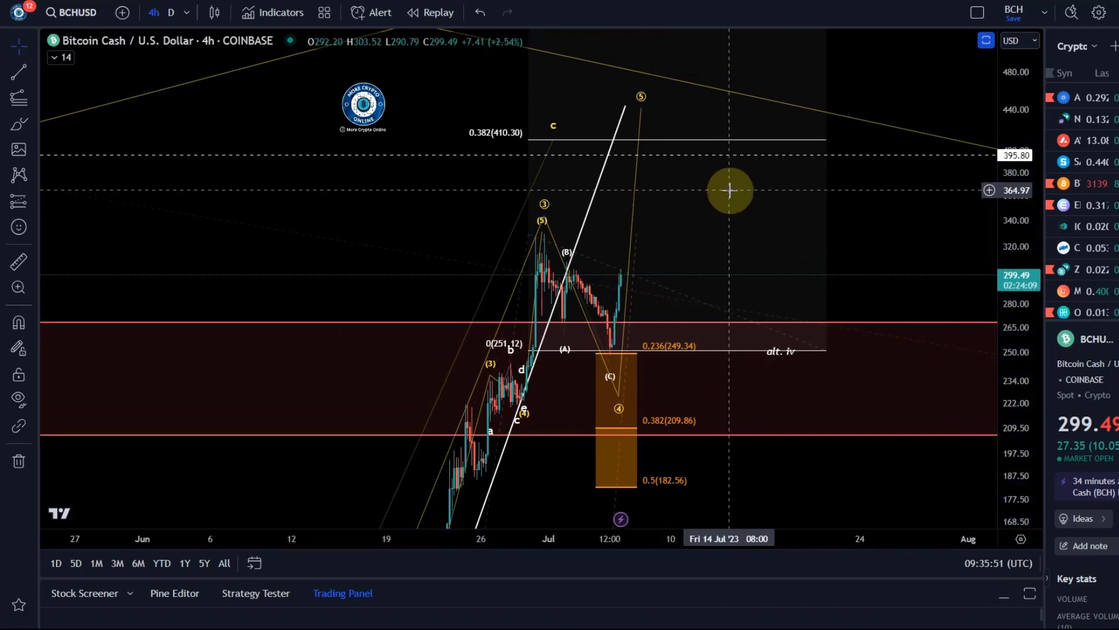
Sketch a red down-up-down brush path from the circled wave 3 high to about 225, and undo it
{"action": "left_click_drag", "start_coordinate": [729, 190], "coordinate": [737, 282]}
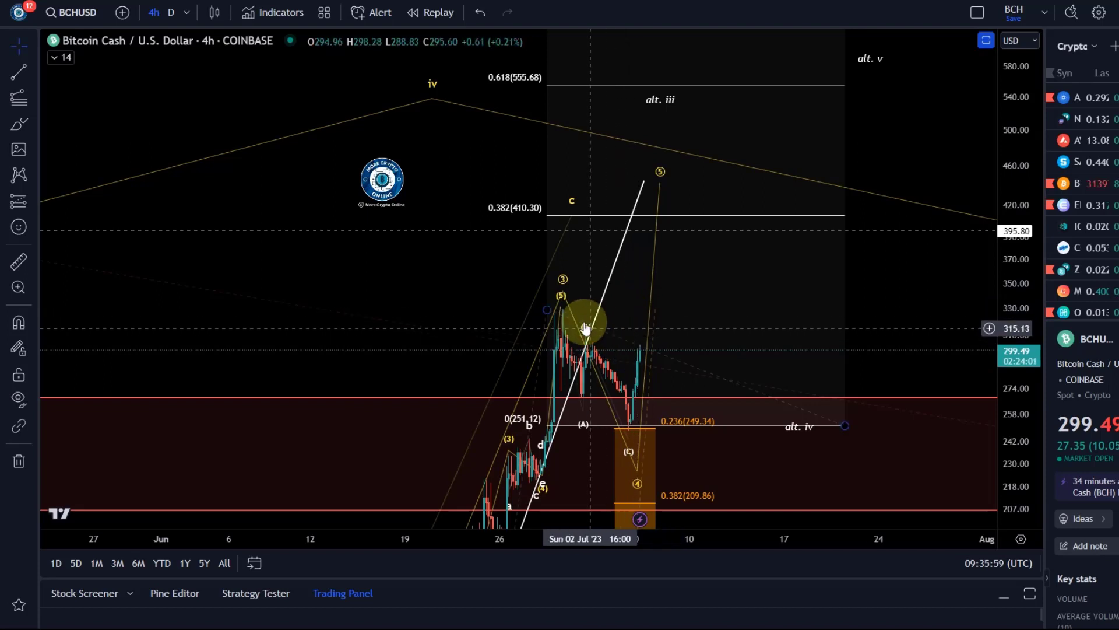
{"action": "left_click", "coordinate": [19, 125]}
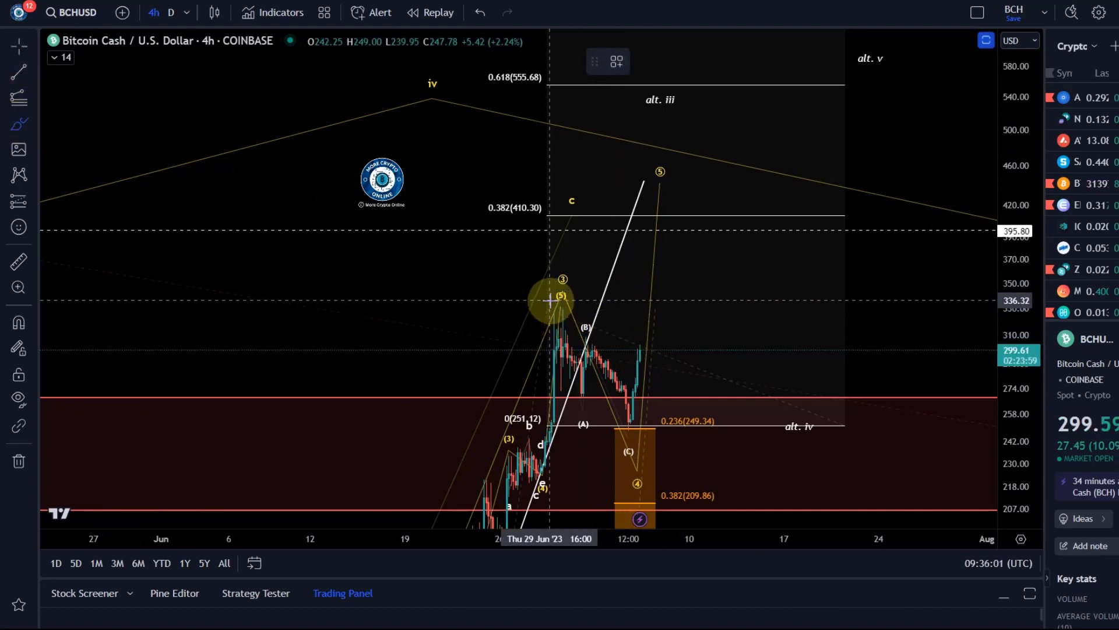
{"action": "mouse_move", "coordinate": [552, 302]}
{"action": "left_mouse_down"}
{"action": "mouse_move", "coordinate": [609, 432]}
{"action": "mouse_move", "coordinate": [656, 358]}
{"action": "mouse_move", "coordinate": [719, 473]}
{"action": "left_mouse_up"}
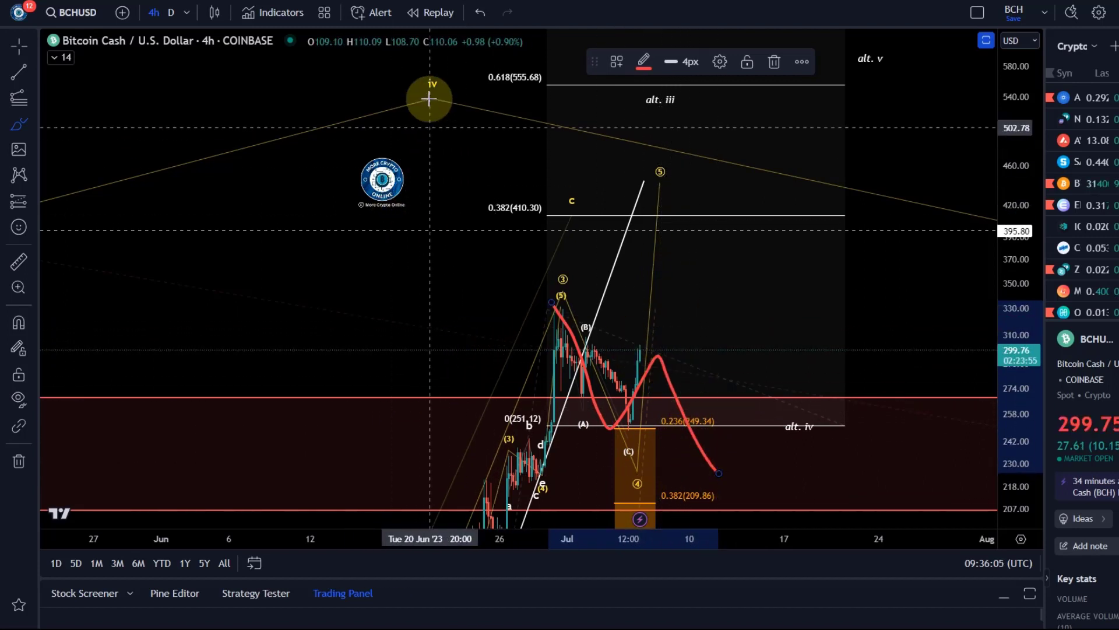
{"action": "left_click", "coordinate": [480, 12]}
{"action": "scroll", "coordinate": [642, 298], "scroll_direction": "up", "scroll_amount": 2}
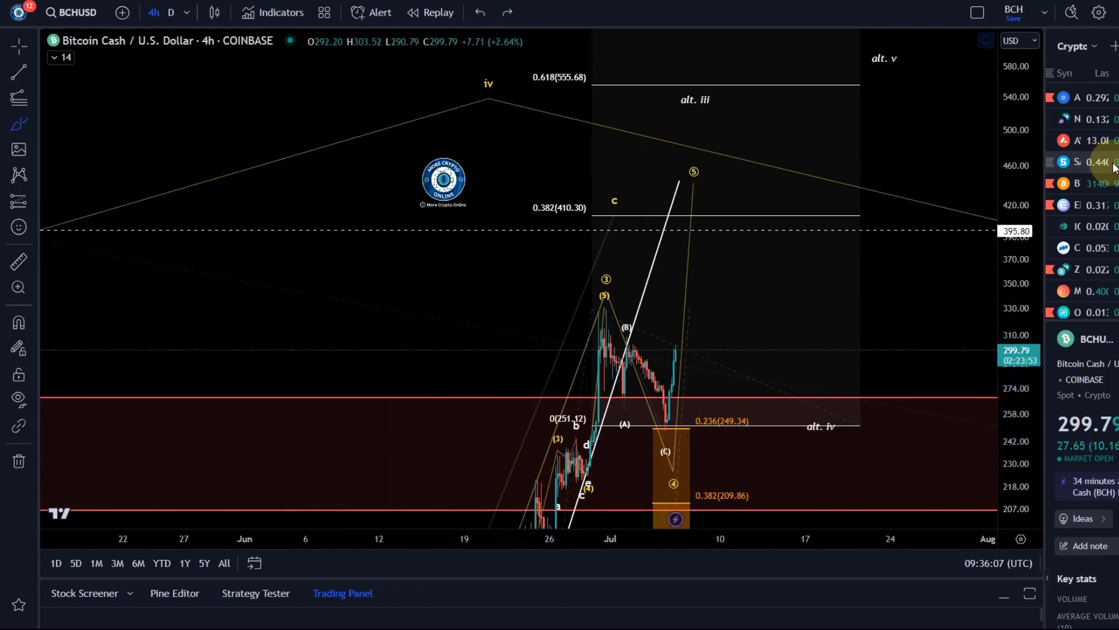
{"action": "left_click_drag", "start_coordinate": [1031, 147], "coordinate": [1032, 245]}
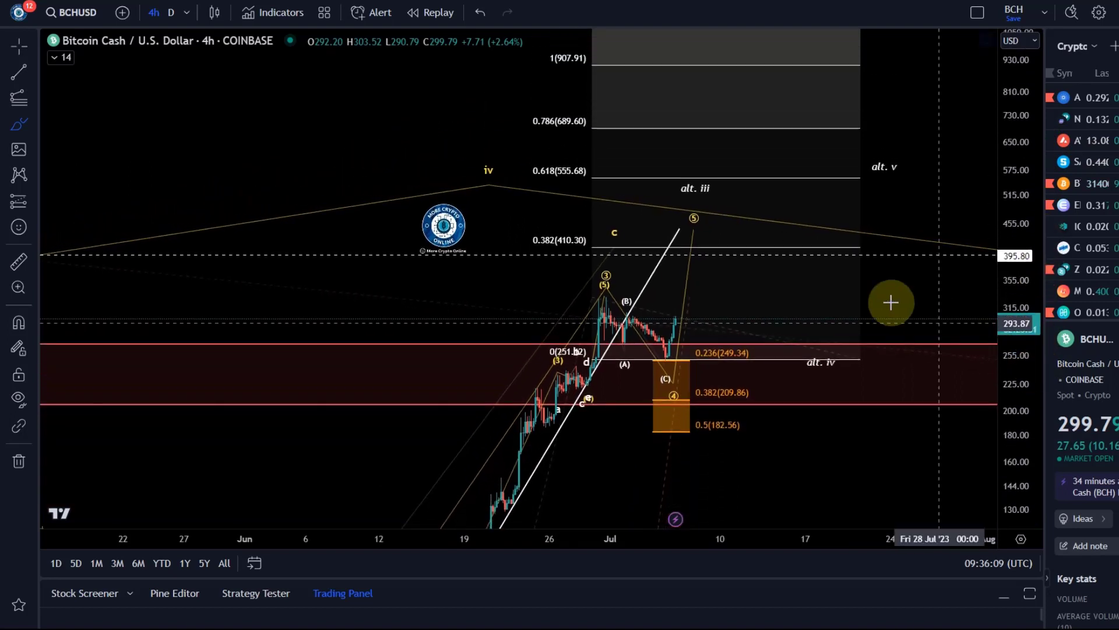
{"action": "scroll", "coordinate": [811, 352], "scroll_direction": "up", "scroll_amount": 2}
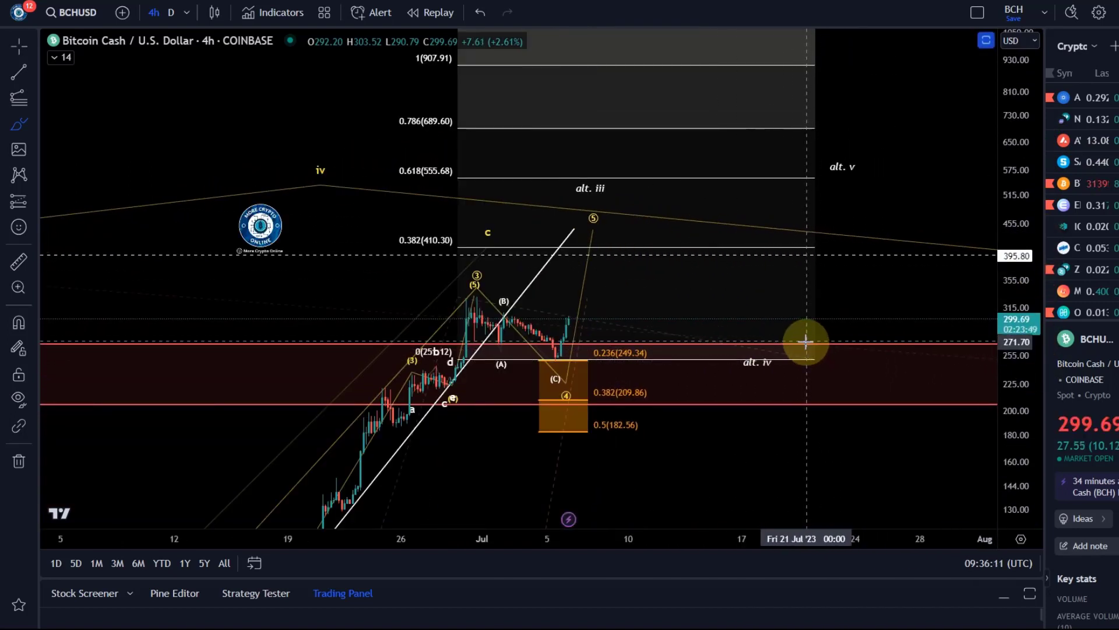